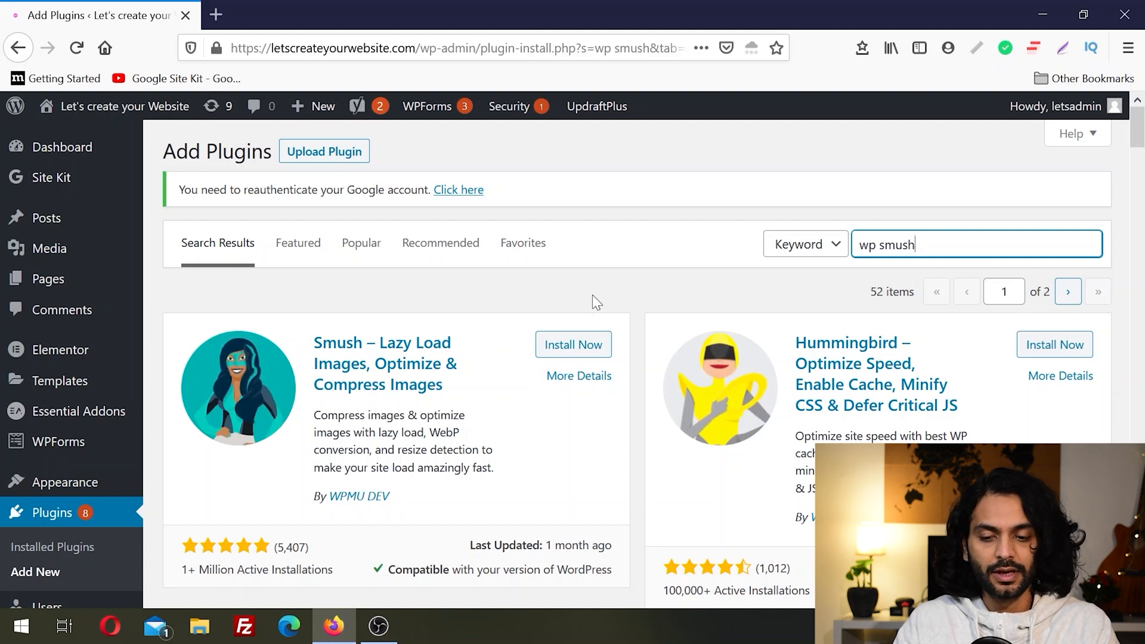
Step: Install and activate the Smush – Lazy Load Images, Optimize & Compress Images plugin, and open its dashboard
click(573, 346)
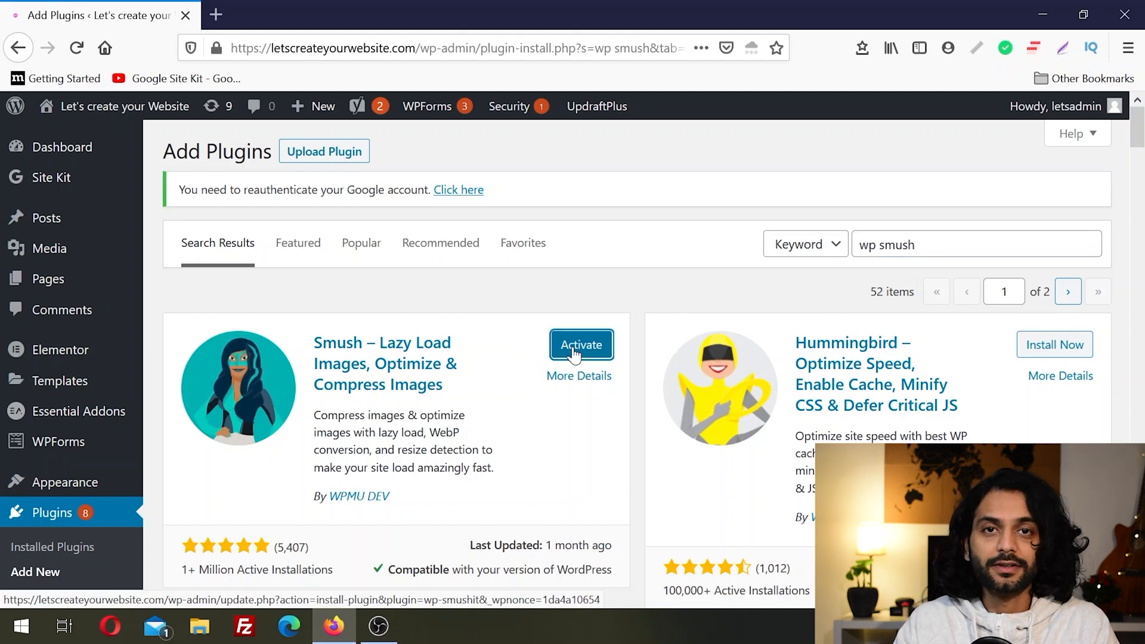
click(573, 349)
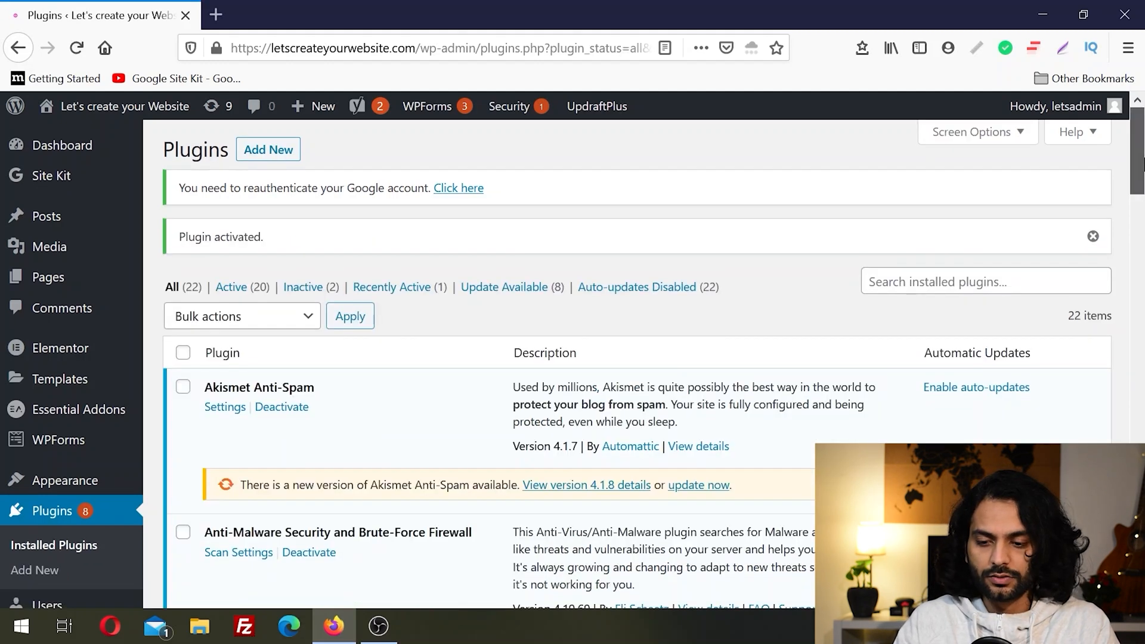
drag(1143, 152, 1143, 322)
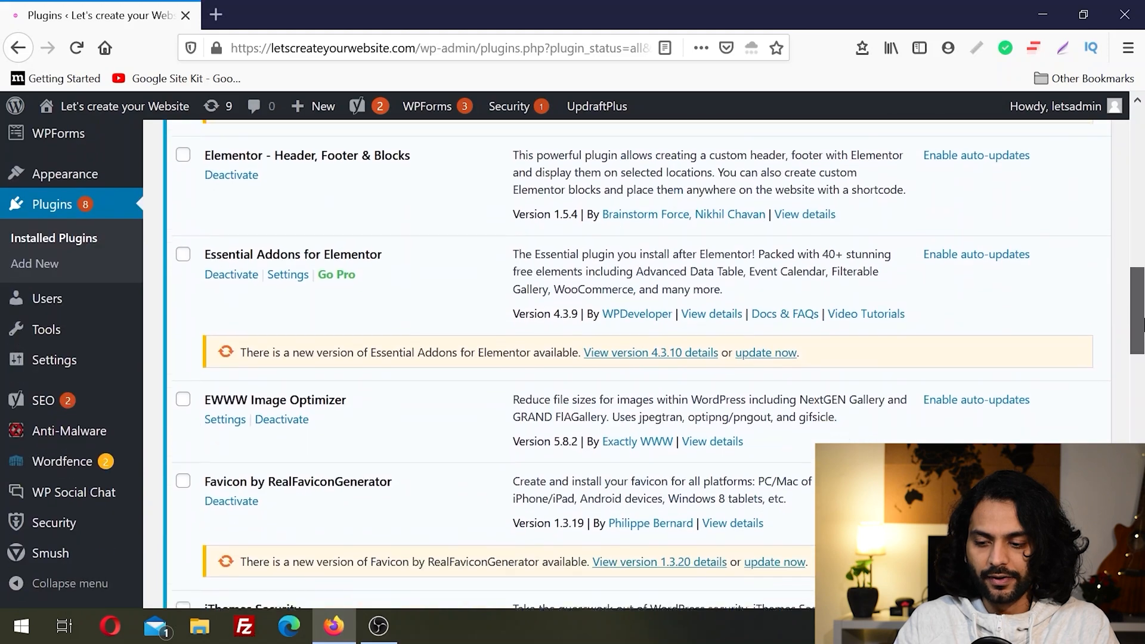
mouse_move(119, 578)
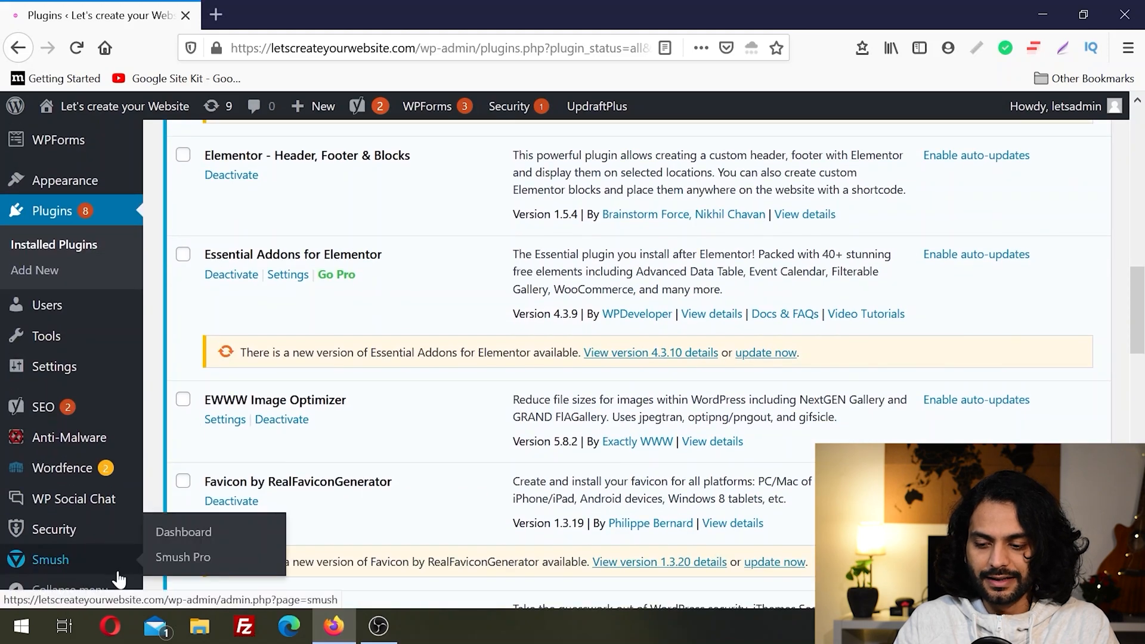
click(67, 566)
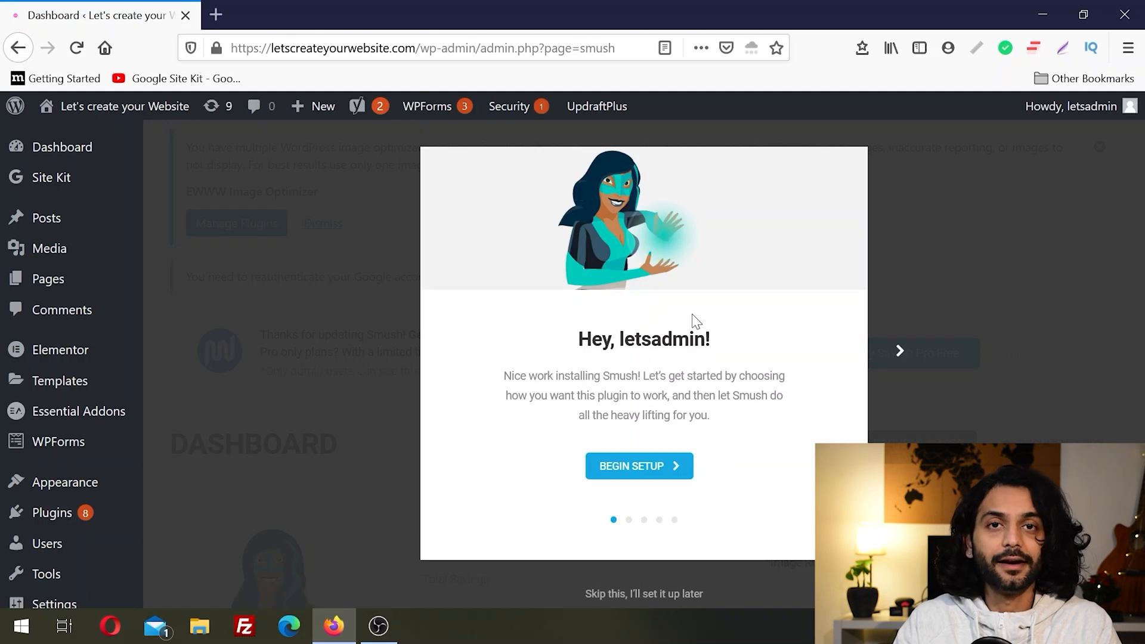
Step: Complete the Smush setup wizard with automatic optimization, metadata stripping and lazy loading enabled, and usage data tracking off
click(649, 471)
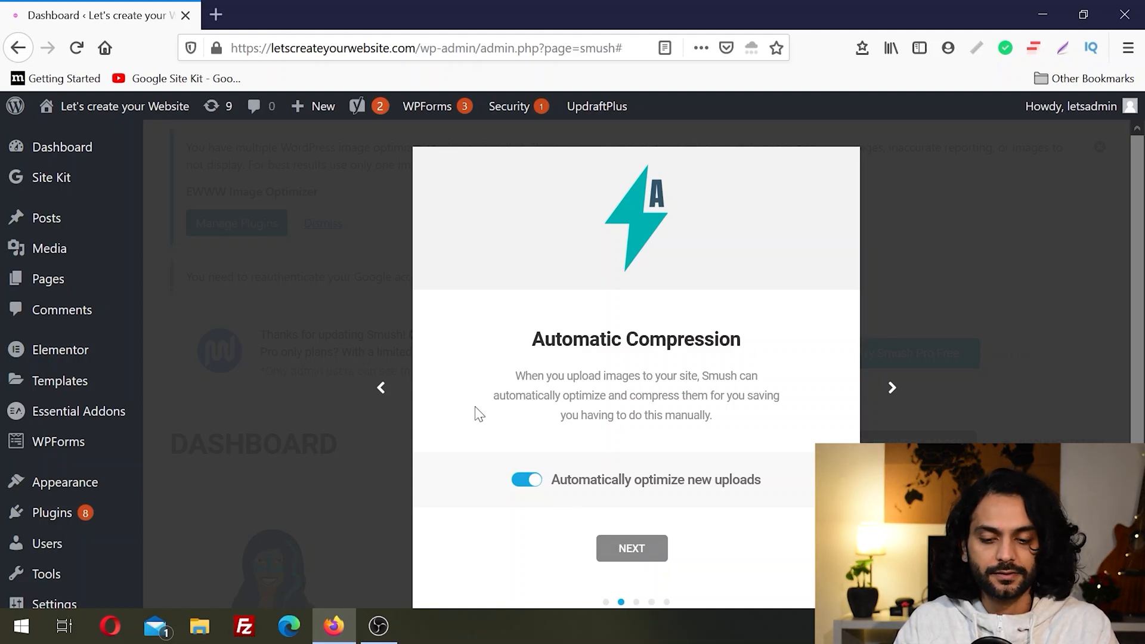
click(635, 550)
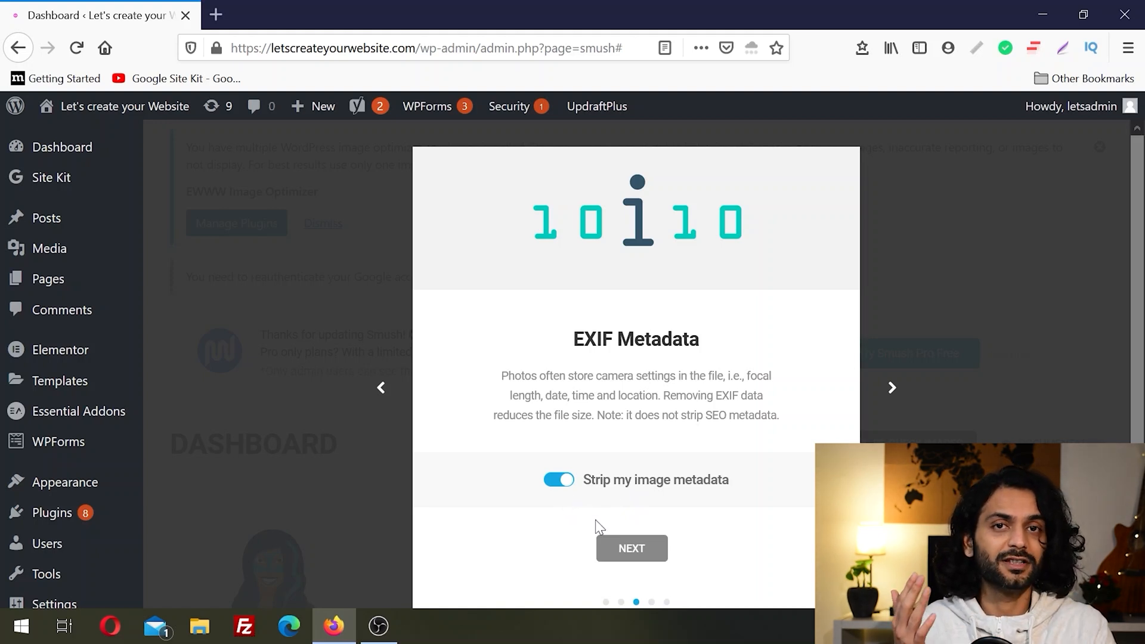
click(624, 546)
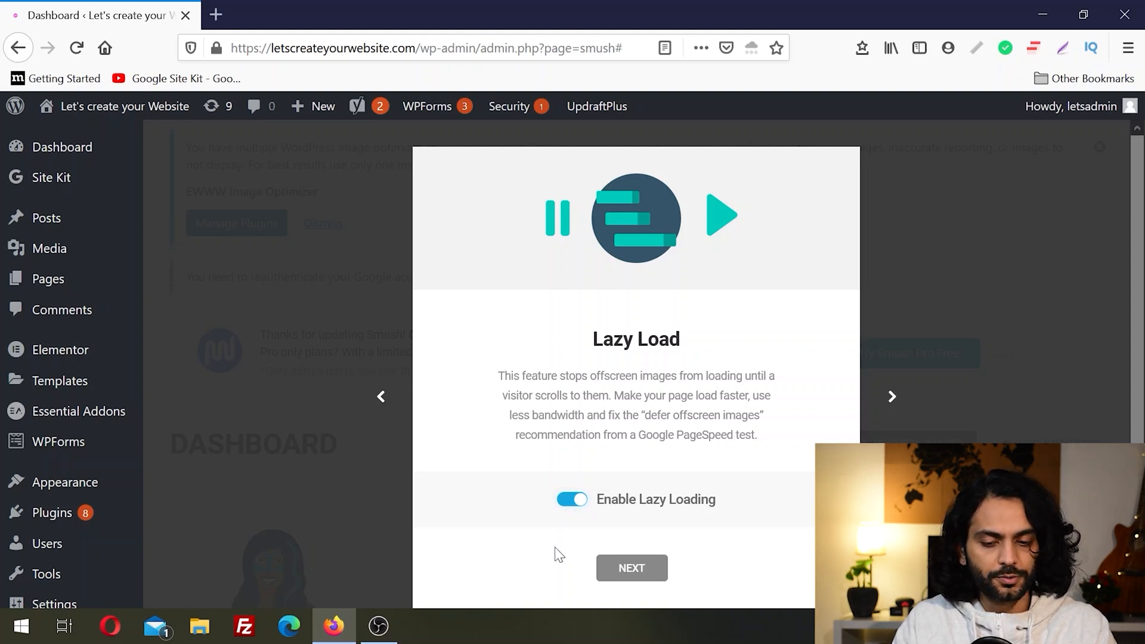
click(634, 567)
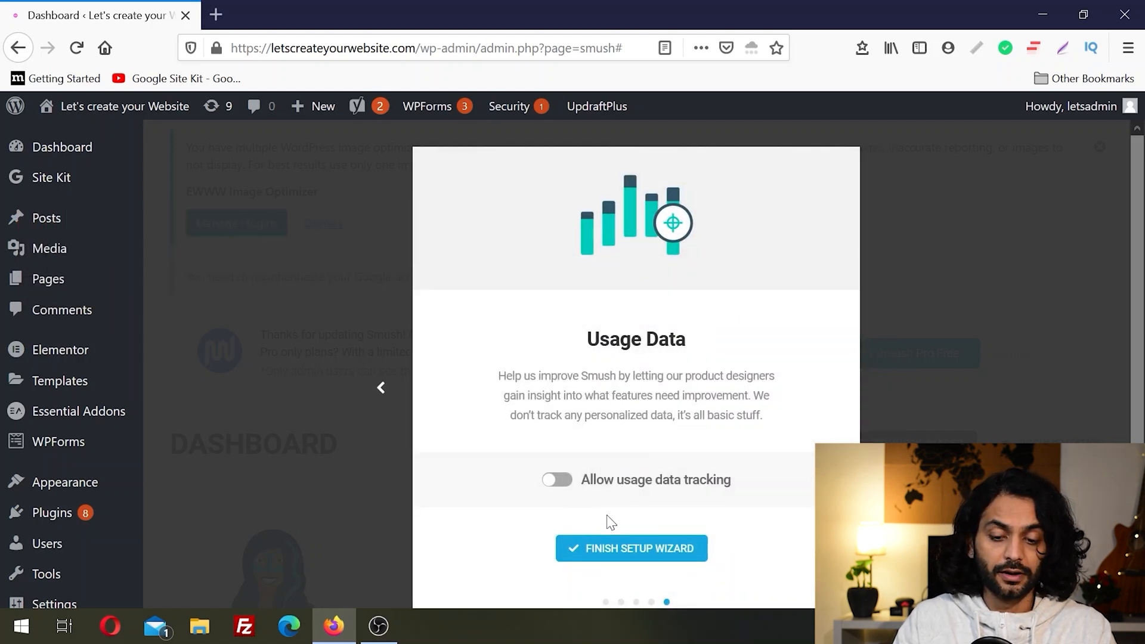
click(621, 550)
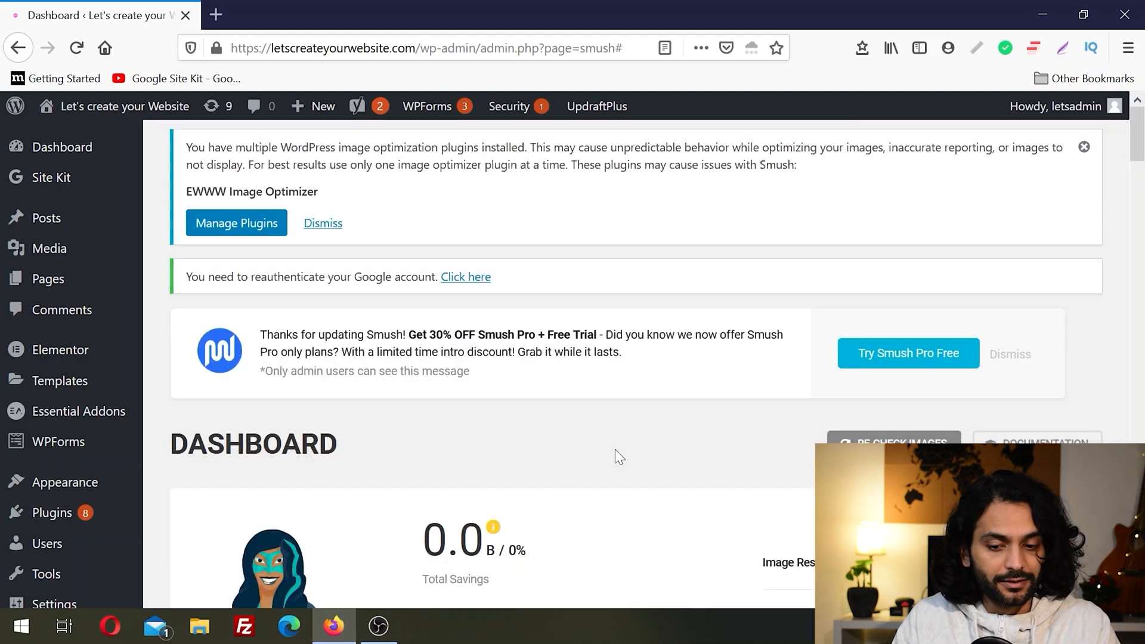
Step: Run a bulk smush on all the site's attachments that need compressing
drag(1144, 149, 1144, 151)
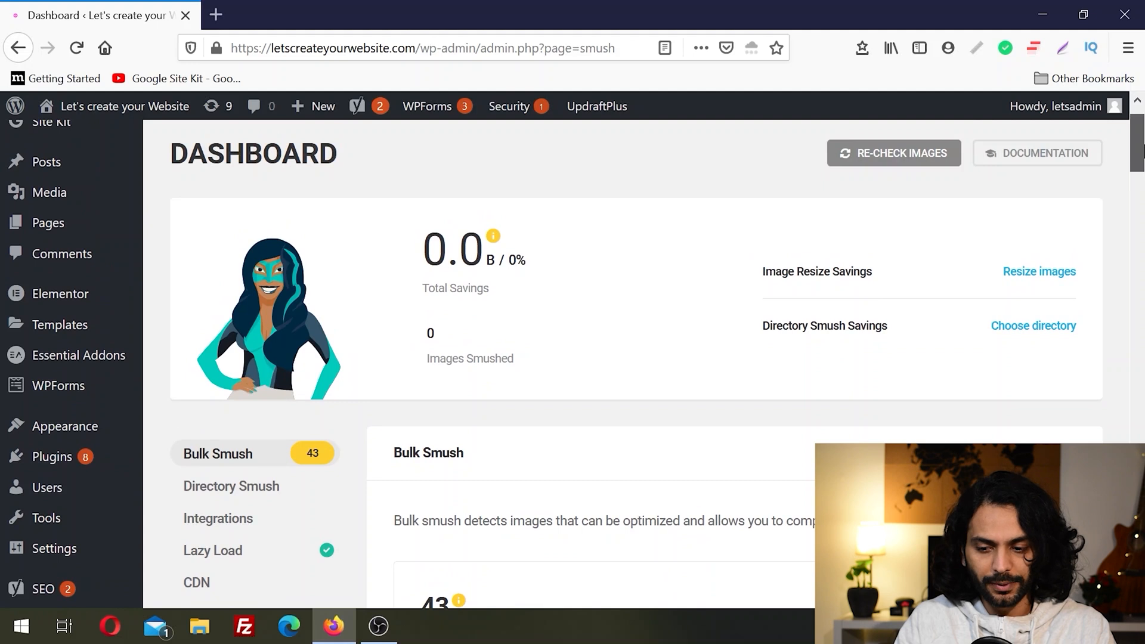
scroll(692, 244, down, 3)
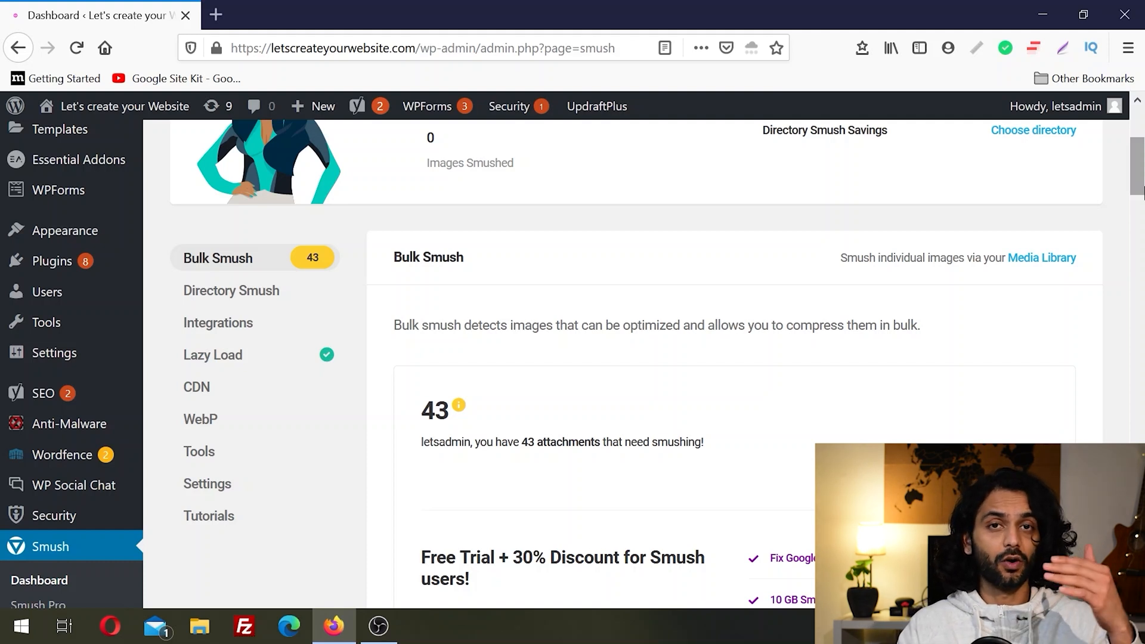
drag(1142, 191, 1142, 210)
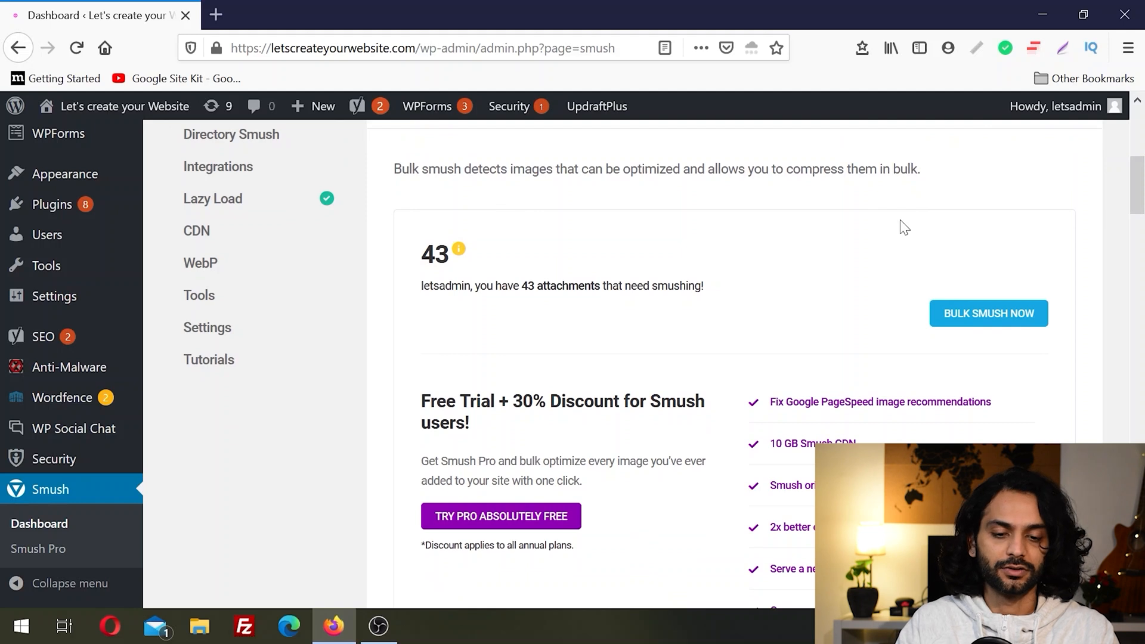
click(972, 314)
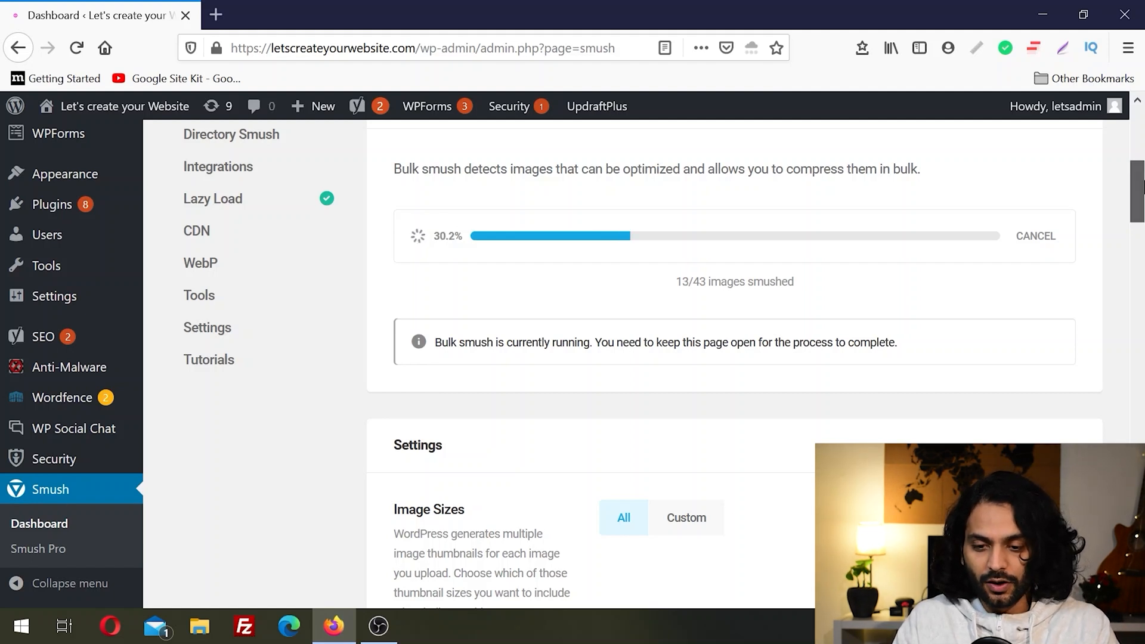
Step: Review the Bulk Smush settings for image sizes, automatic compression, metadata and image resizing
drag(1141, 186, 1142, 220)
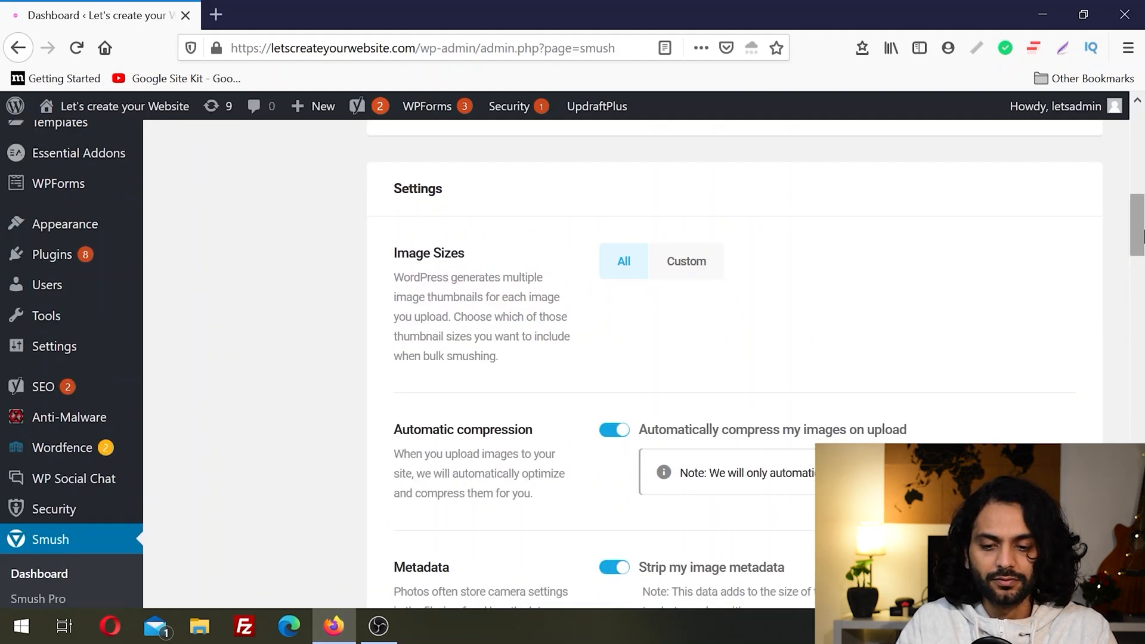
drag(1142, 235, 1141, 297)
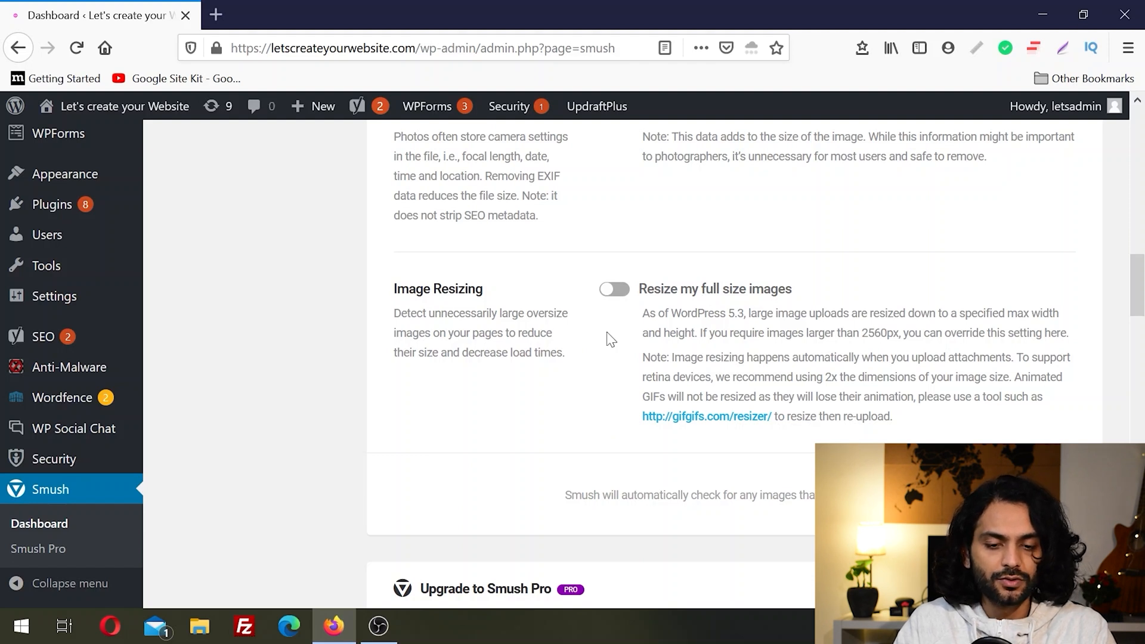
drag(1141, 303, 1144, 182)
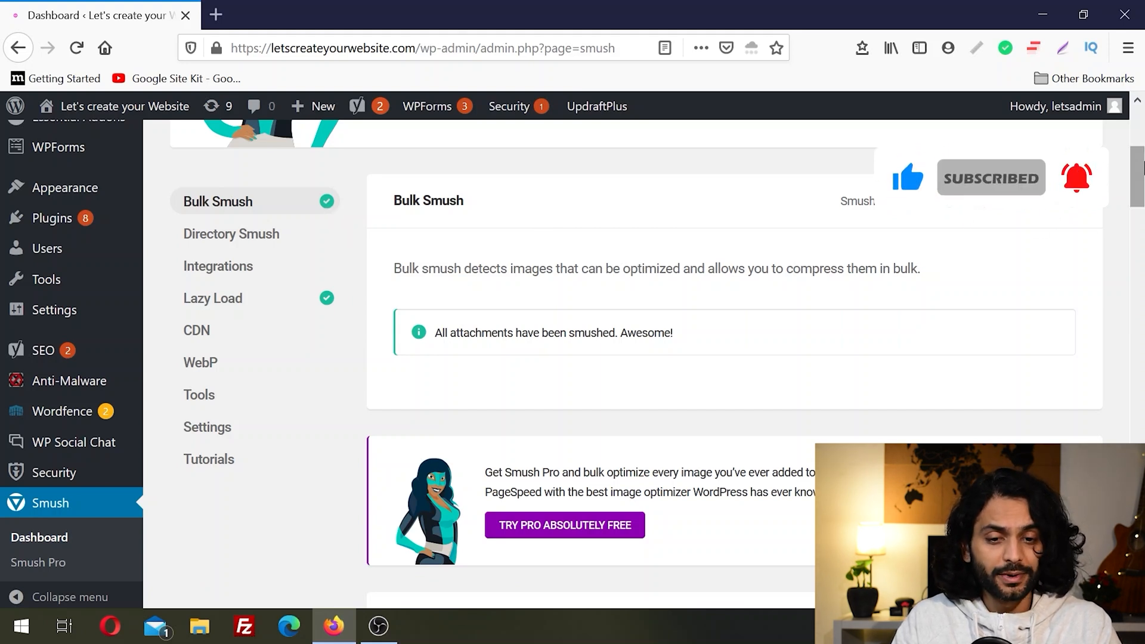
Step: Browse the wp-content folder in the Directory Smush folder chooser and close it without selecting a directory
click(235, 240)
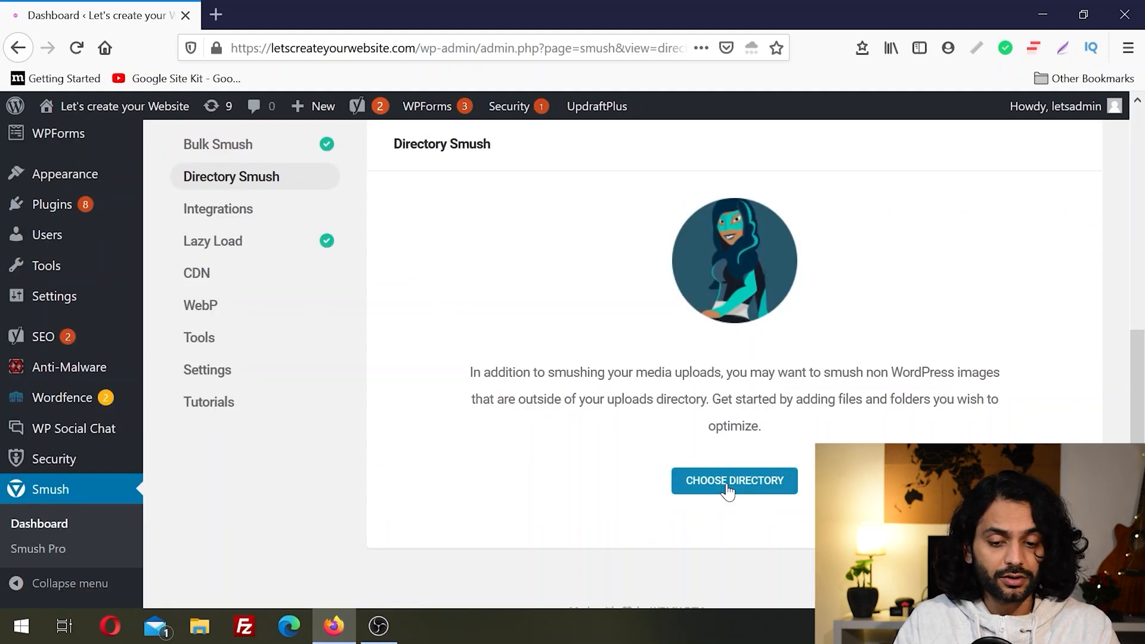
click(728, 483)
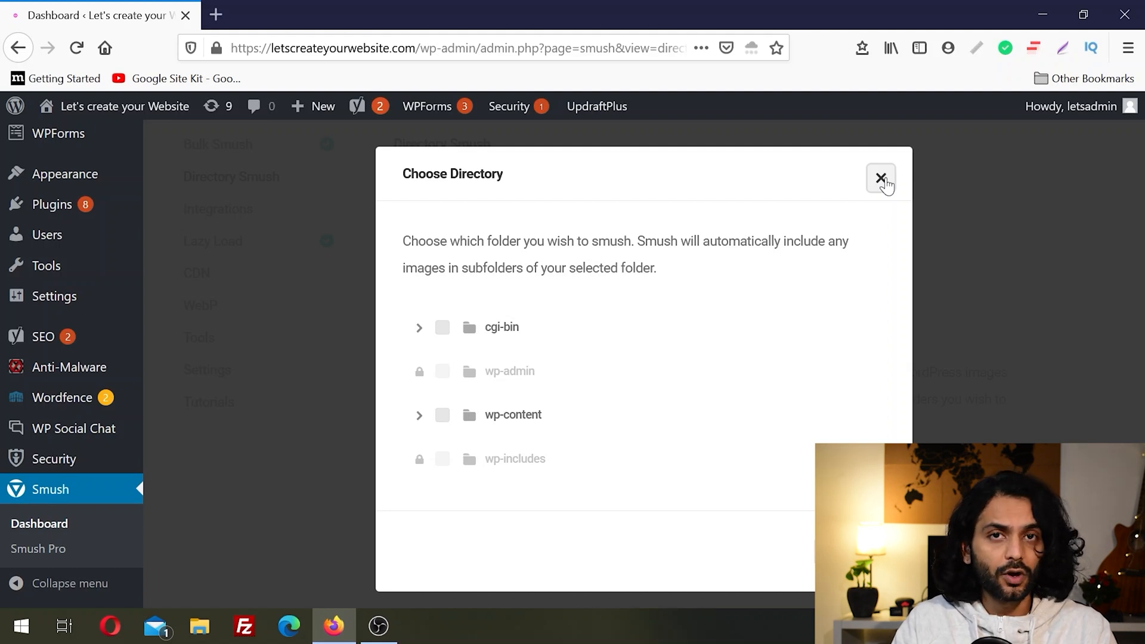
click(419, 417)
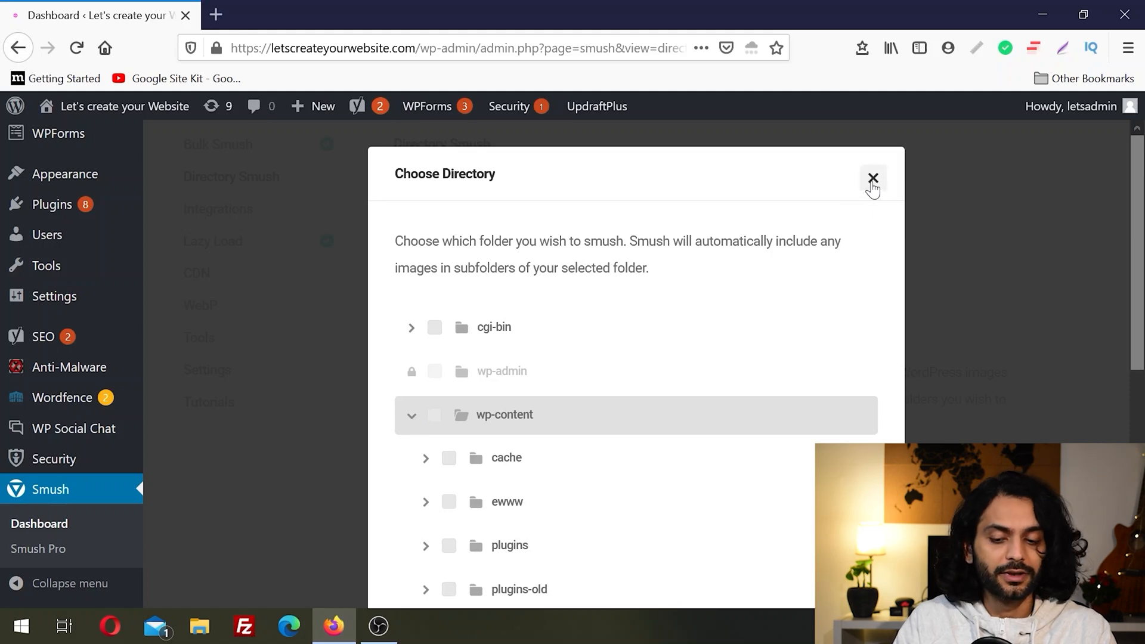
click(873, 179)
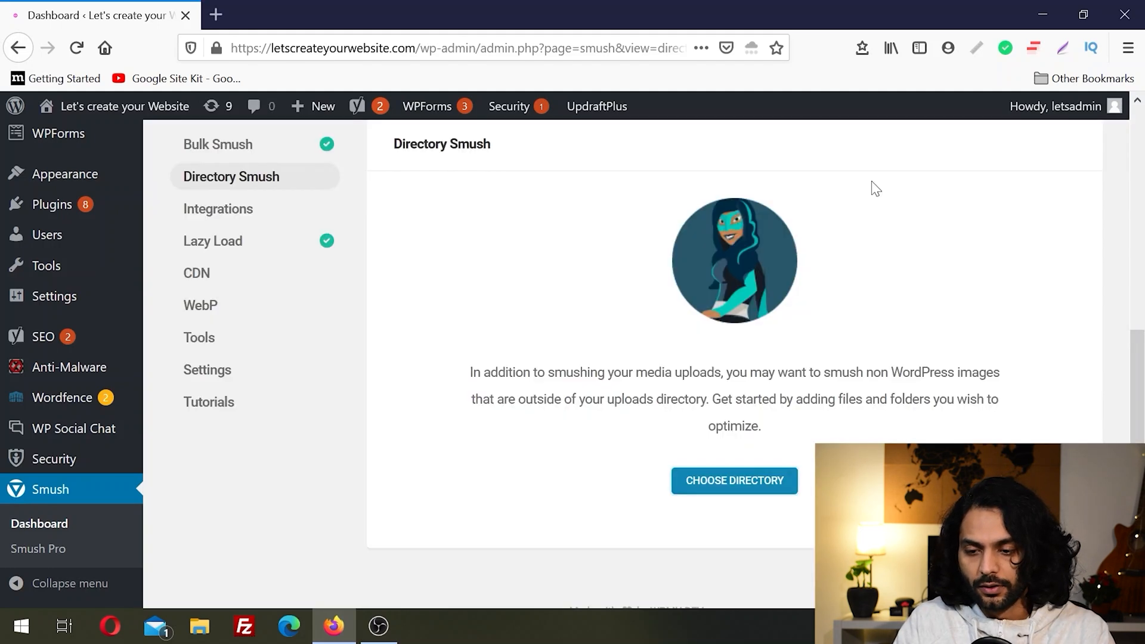
Step: Review the Smush integration options for Gutenberg, WPBakery Page Builder, Amazon S3 and NextGen Gallery
click(248, 222)
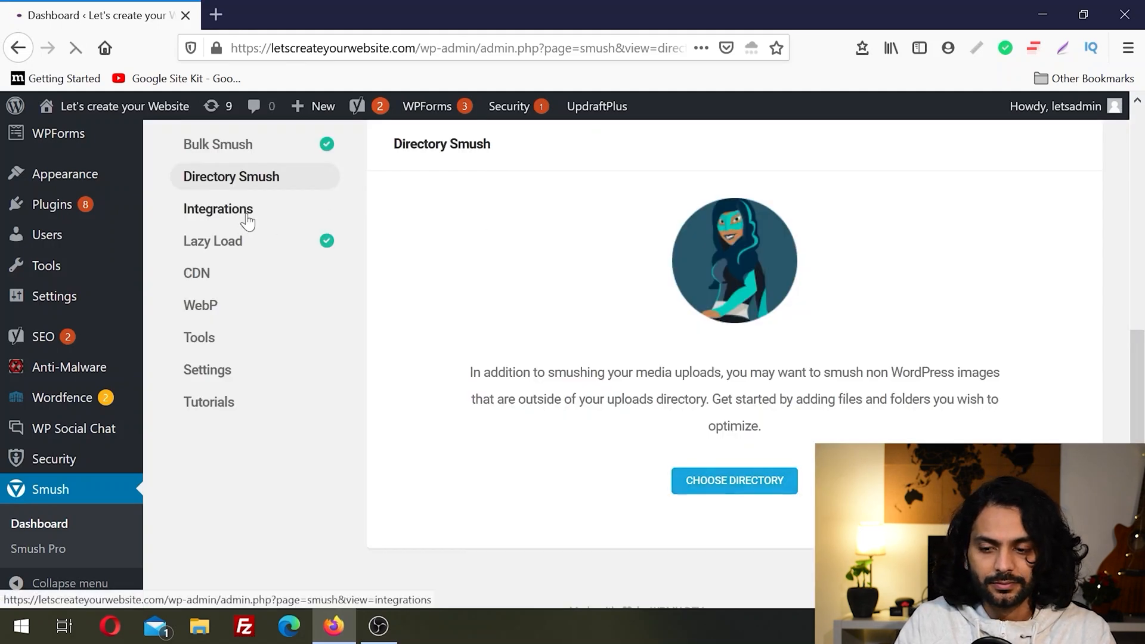
scroll(1142, 364, down, 2)
scroll(1142, 363, down, 4)
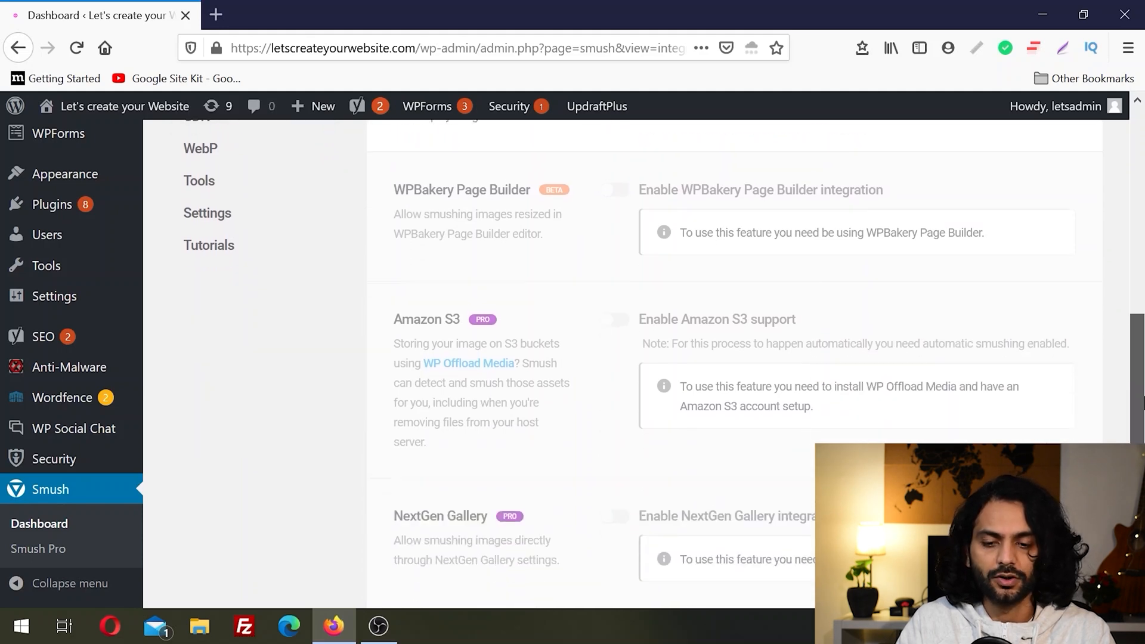
scroll(1137, 388, down, 3)
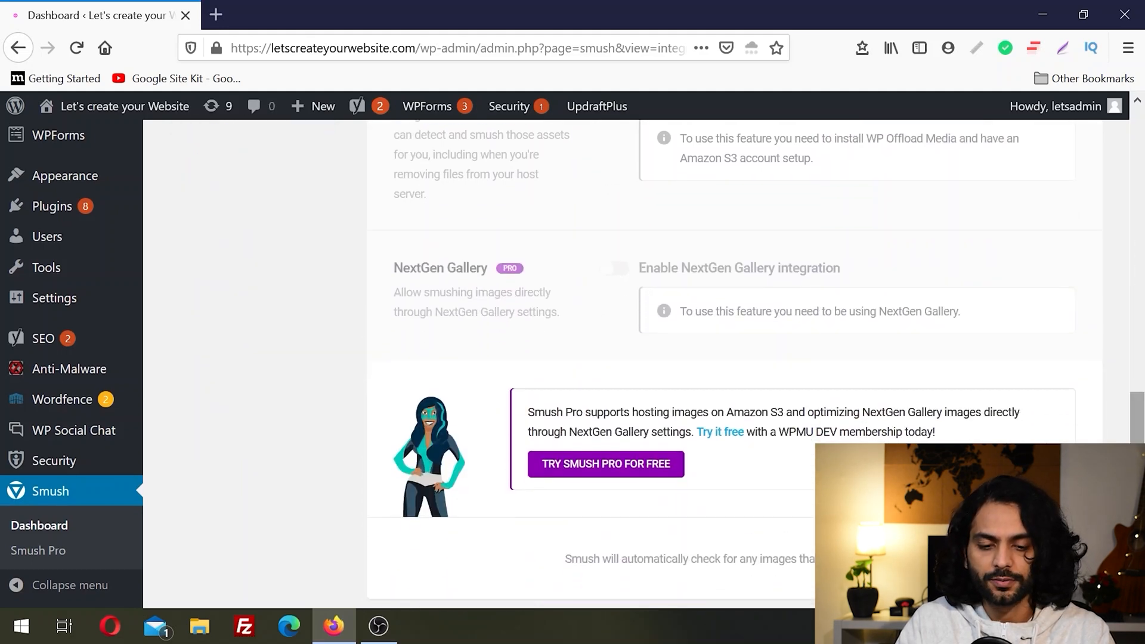
scroll(232, 377, up, 10)
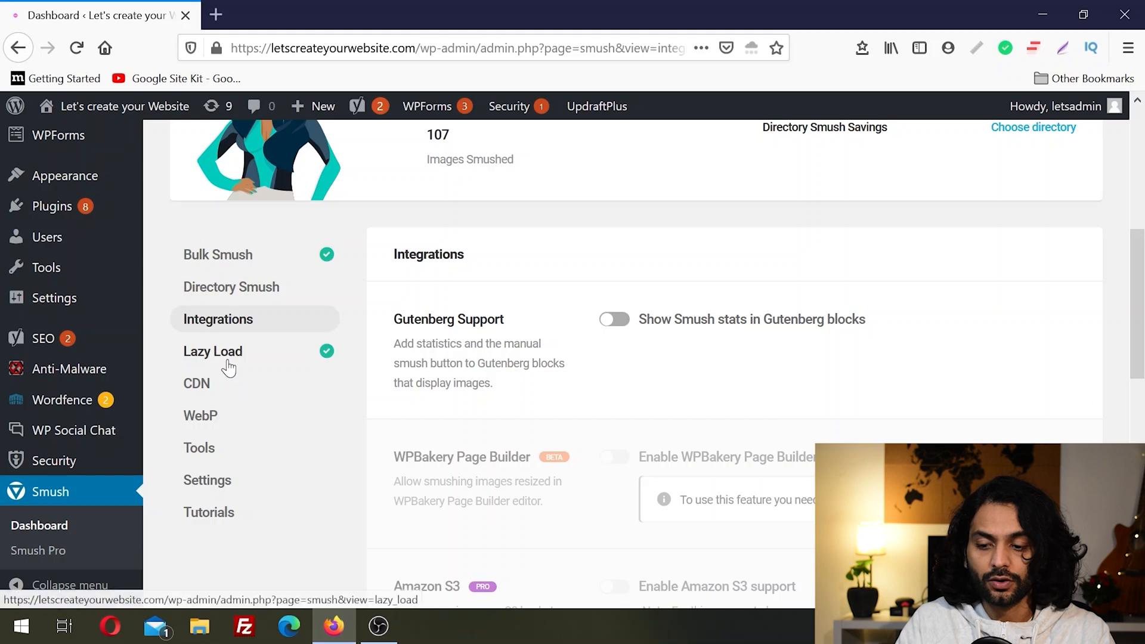
Step: Review the Lazy Load settings for media types, output locations, and display and animation
click(227, 358)
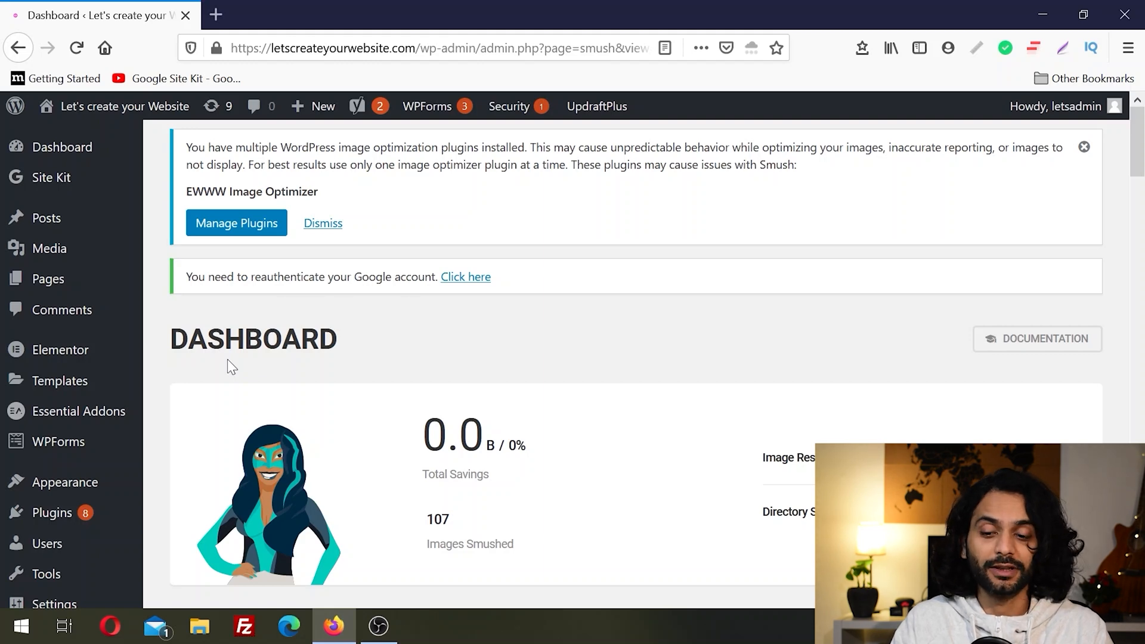
drag(1143, 128, 1144, 202)
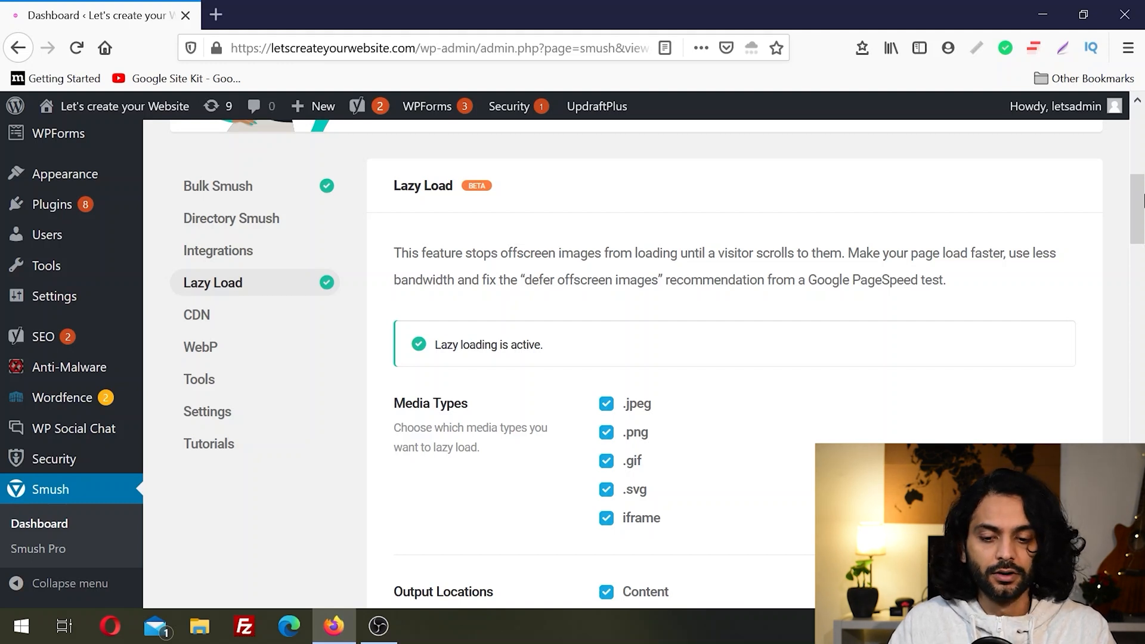
drag(1143, 201, 1144, 219)
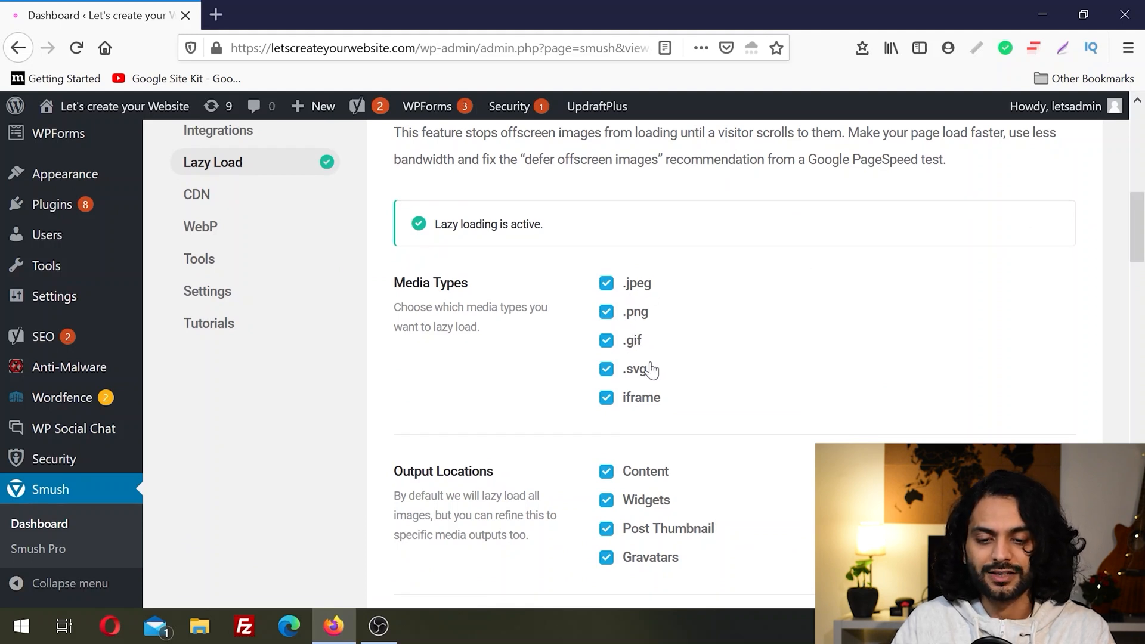
drag(1143, 230, 1144, 270)
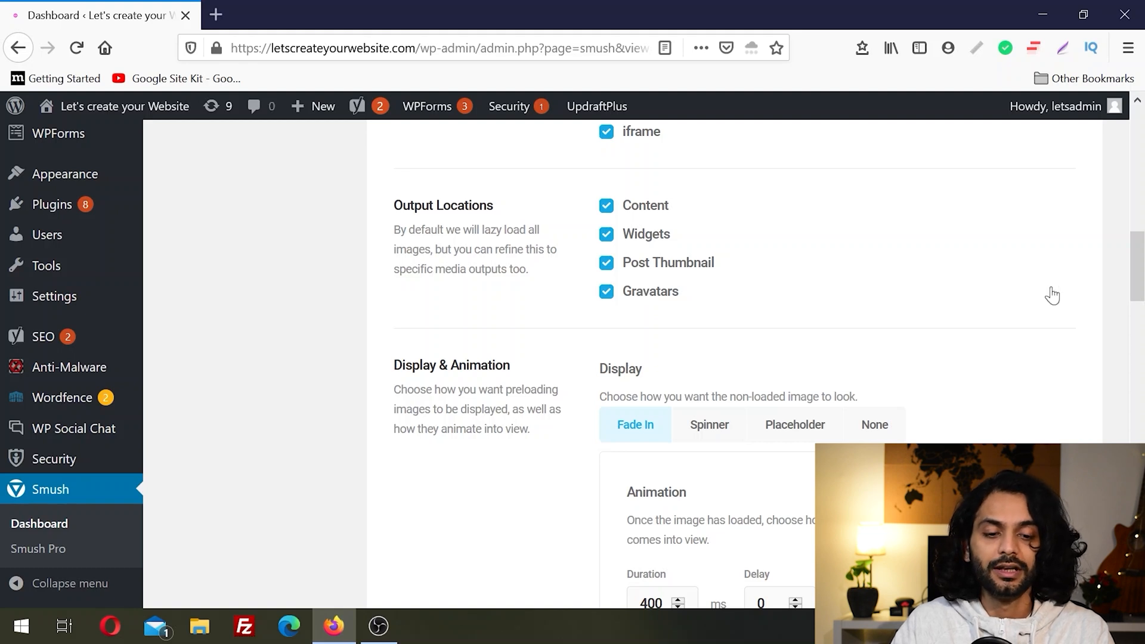
scroll(1144, 270, up, 3)
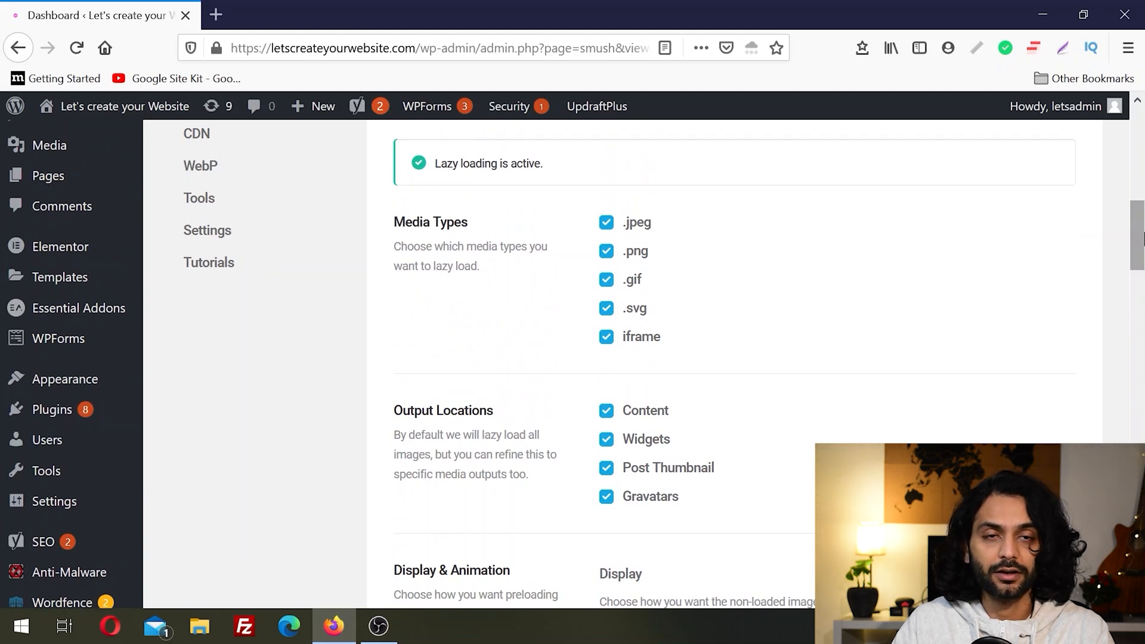
drag(1143, 239, 1143, 293)
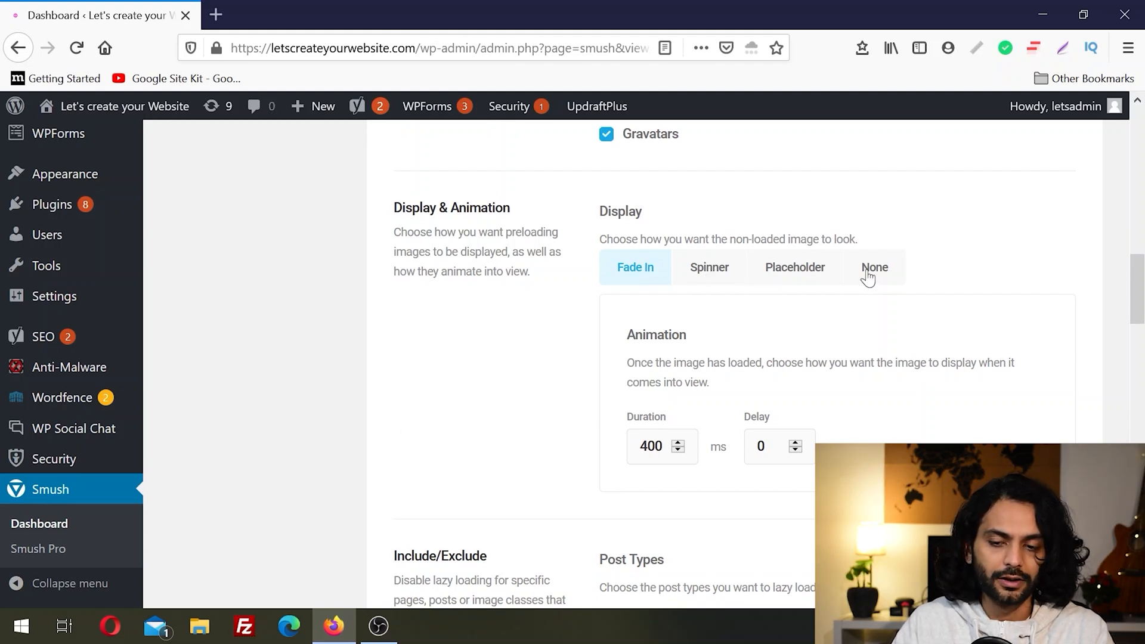
Step: Switch lazy loading for the Frontpage post type off and back on
drag(1139, 290, 1142, 349)
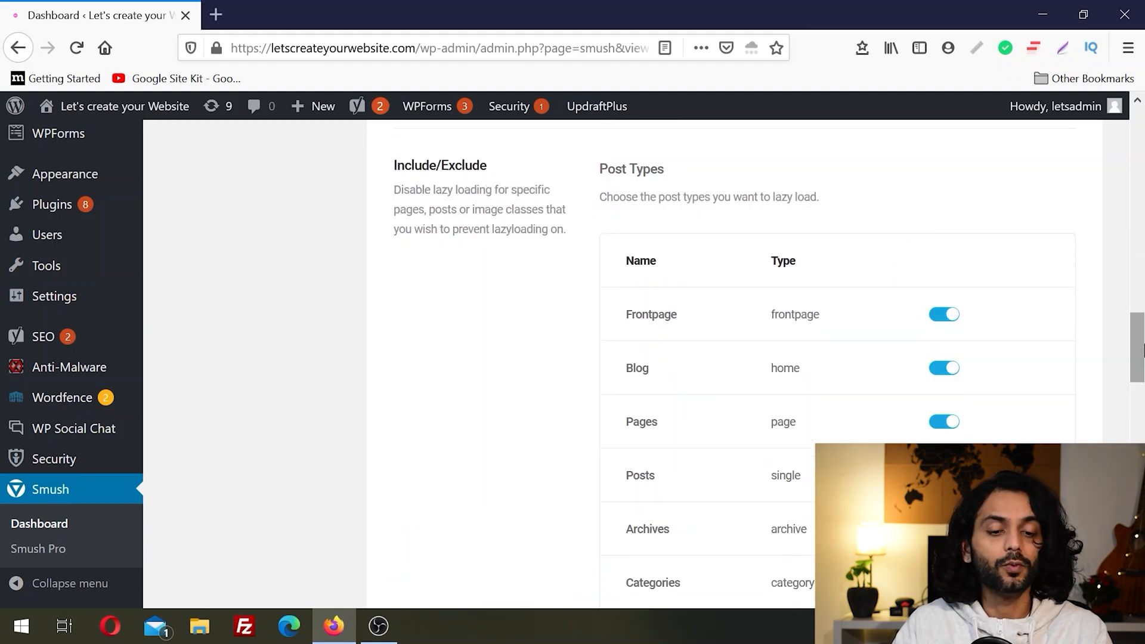
drag(1142, 349, 1141, 360)
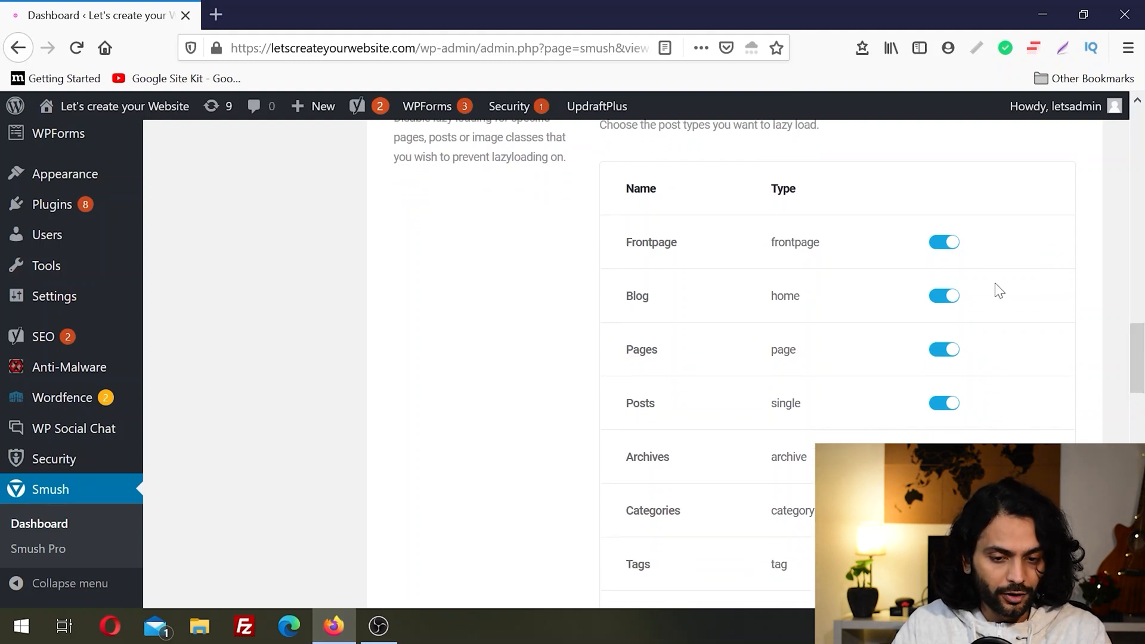
click(938, 247)
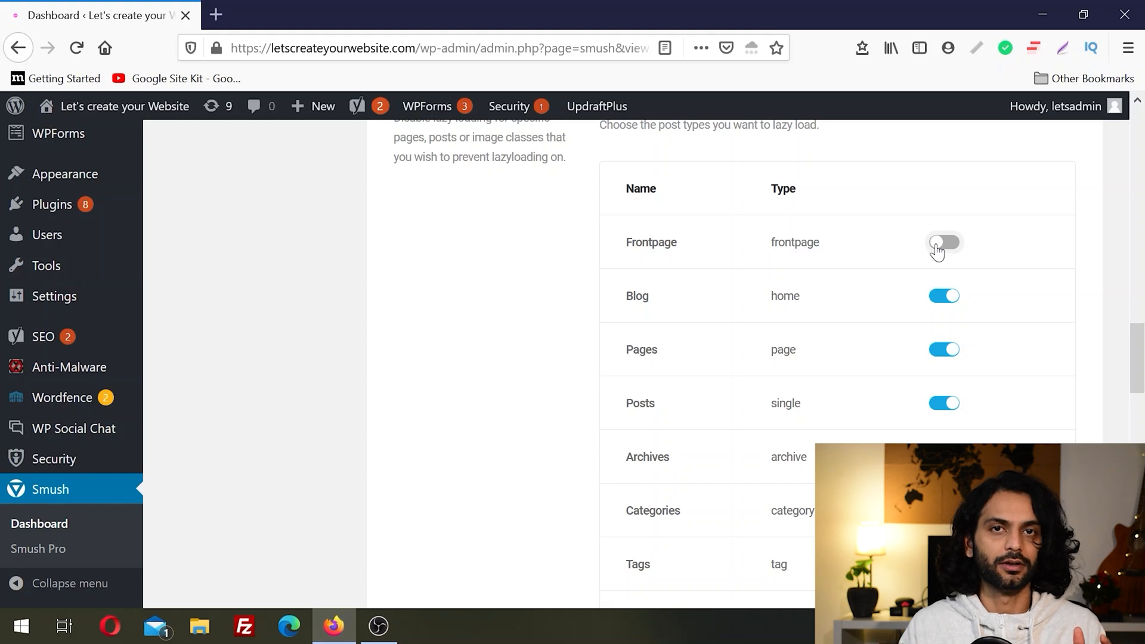
click(954, 244)
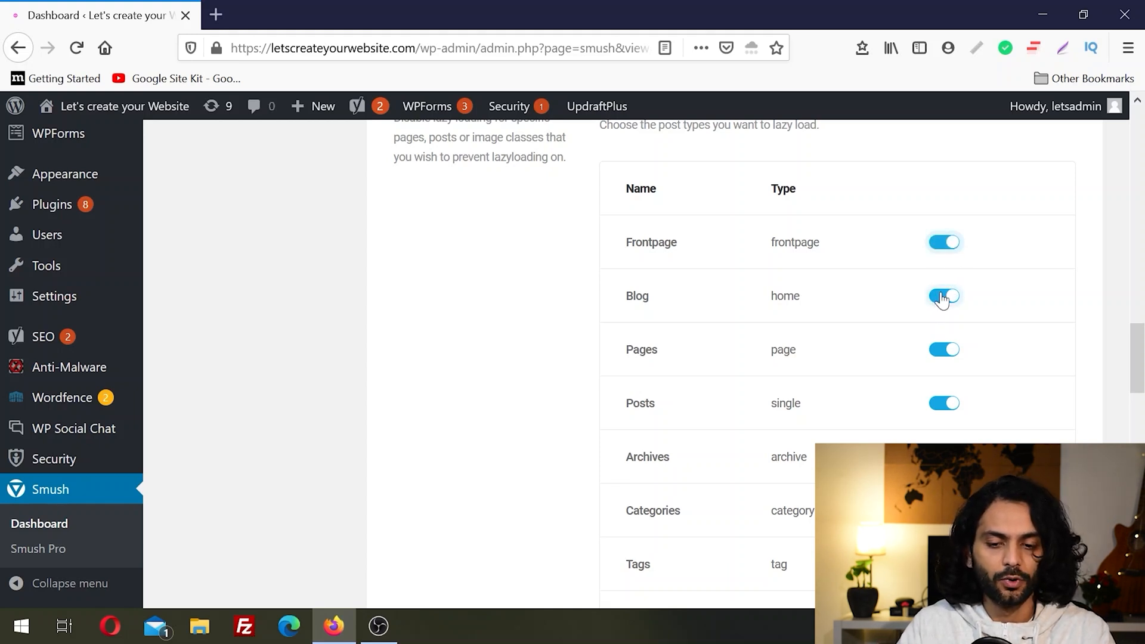
Step: Review the lazy load exclusions for post types, URLs, classes and IDs, and switch the script loading method to Header
drag(1143, 368, 1144, 411)
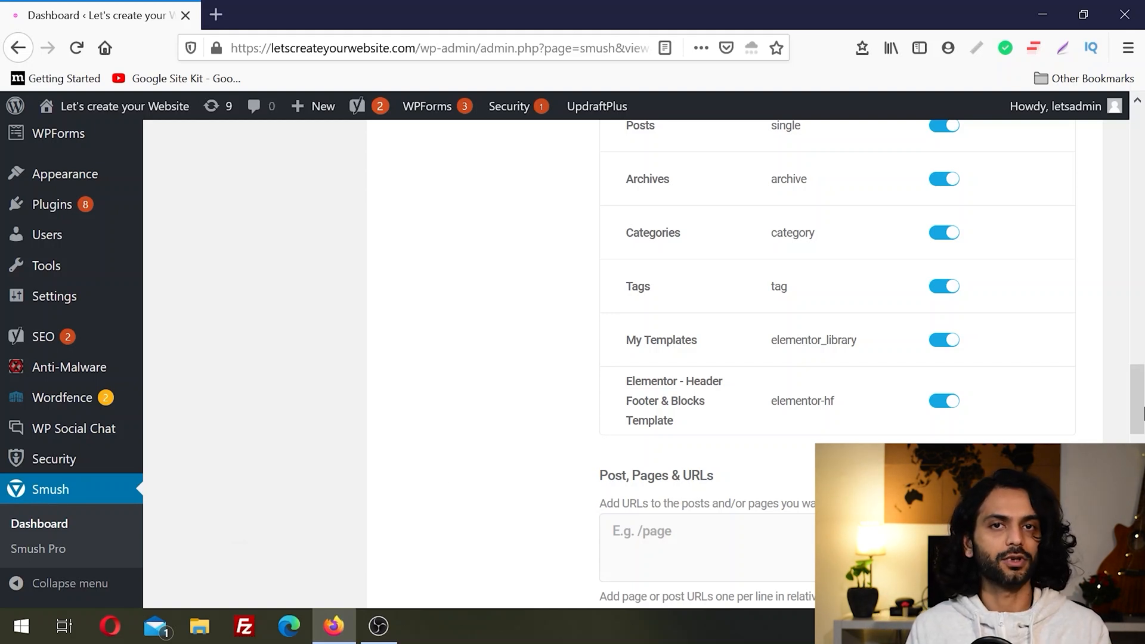
scroll(1143, 411, down, 3)
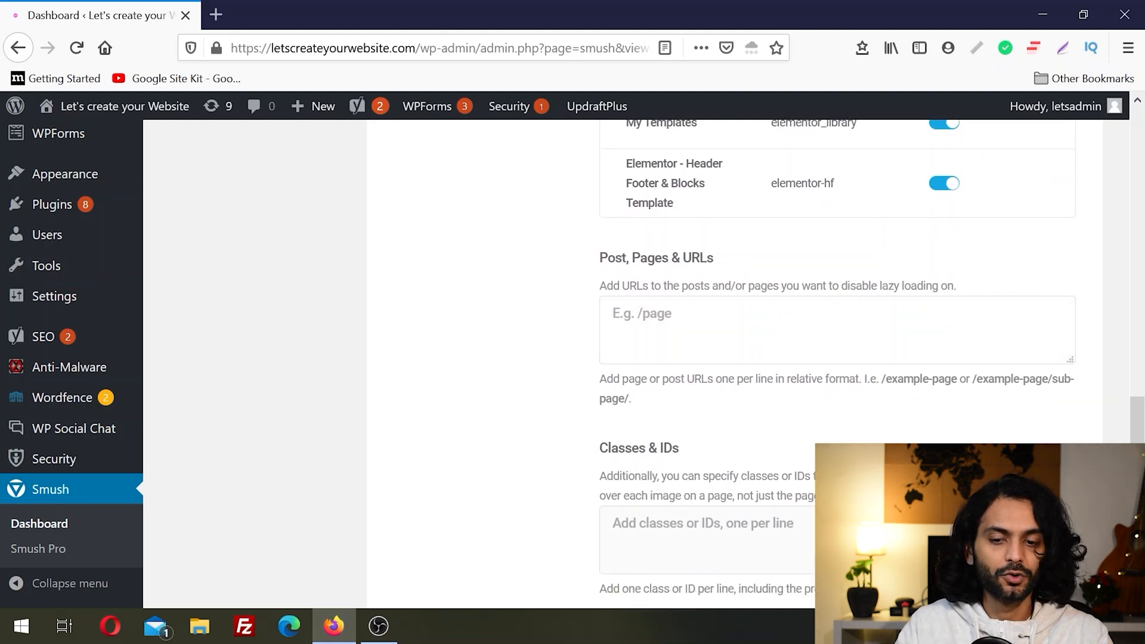
scroll(835, 358, down, 3)
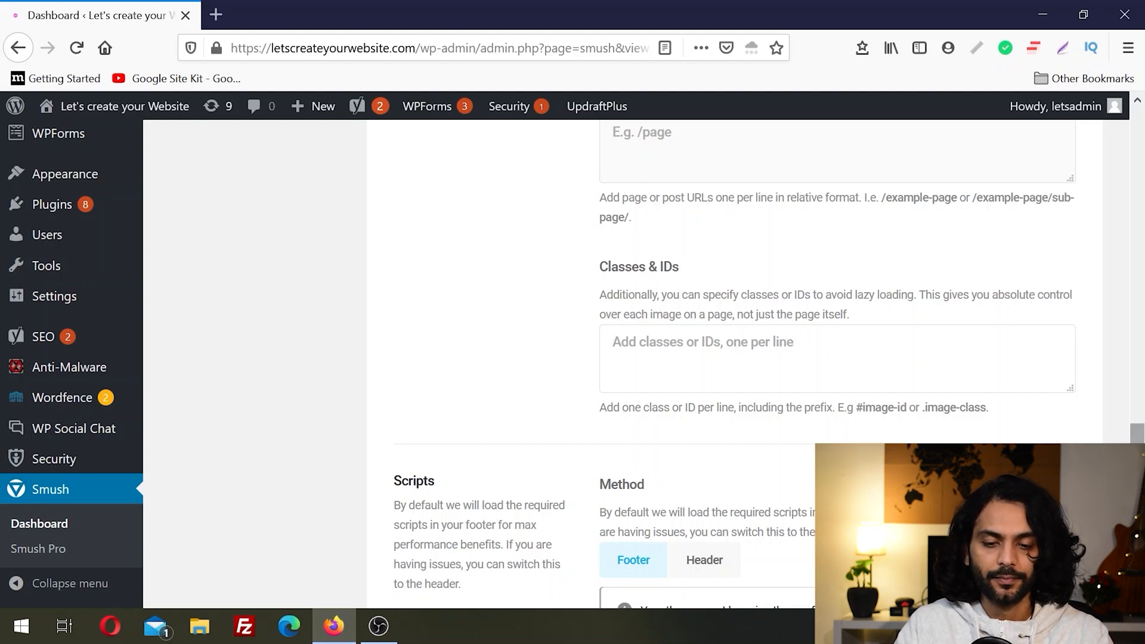
scroll(835, 358, down, 4)
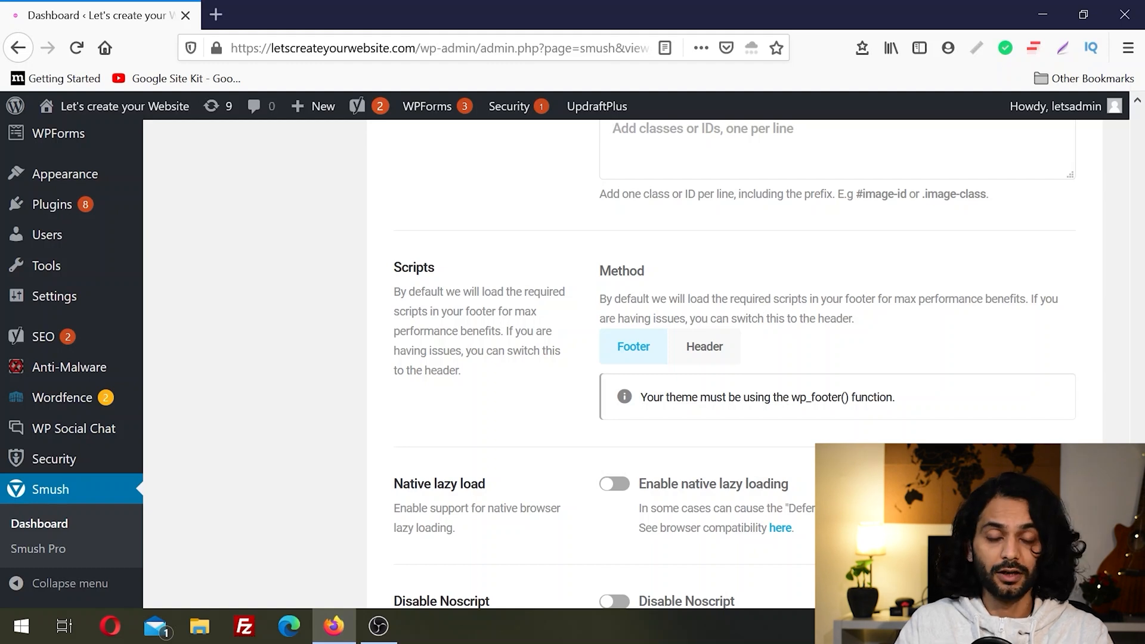
click(707, 346)
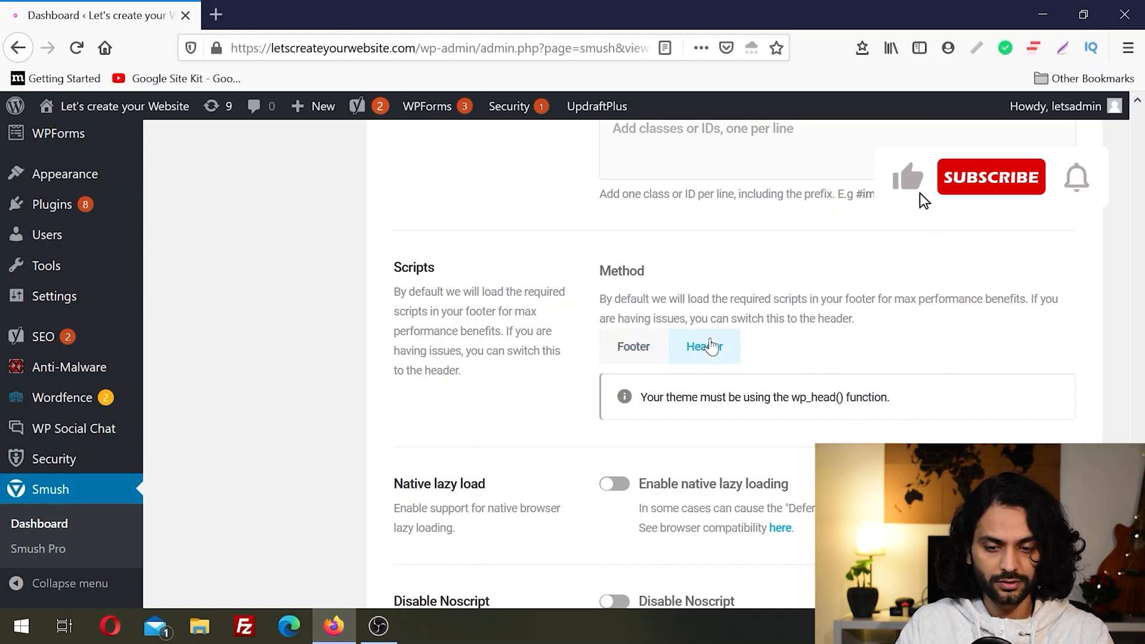
Step: Deactivate the Lazy Load feature and activate it again
scroll(710, 349, down, 3)
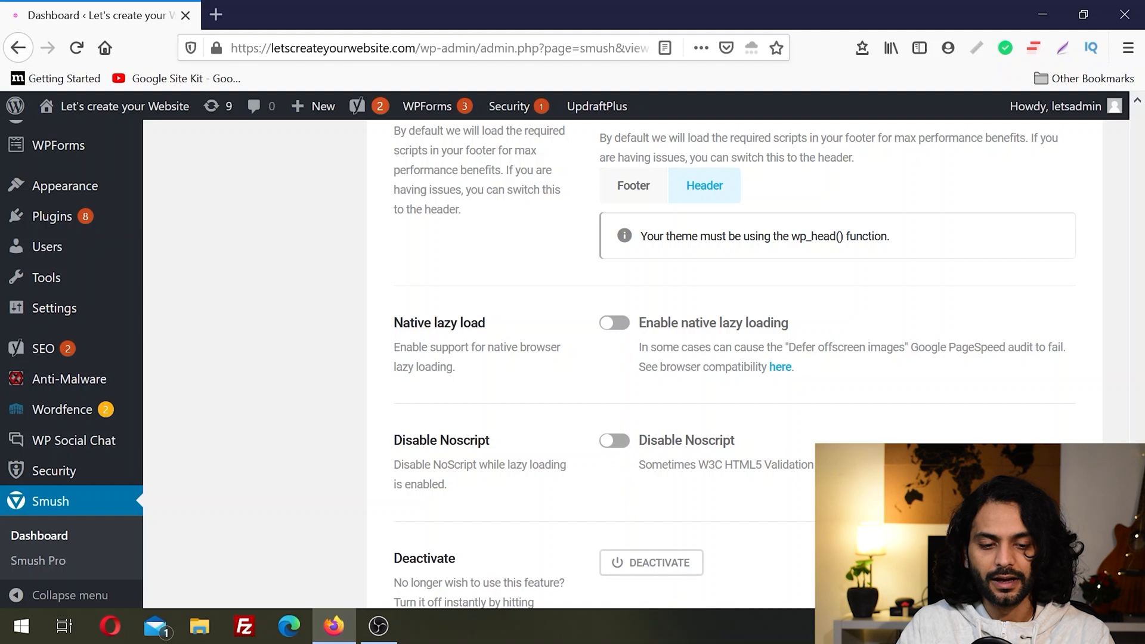
scroll(596, 357, down, 3)
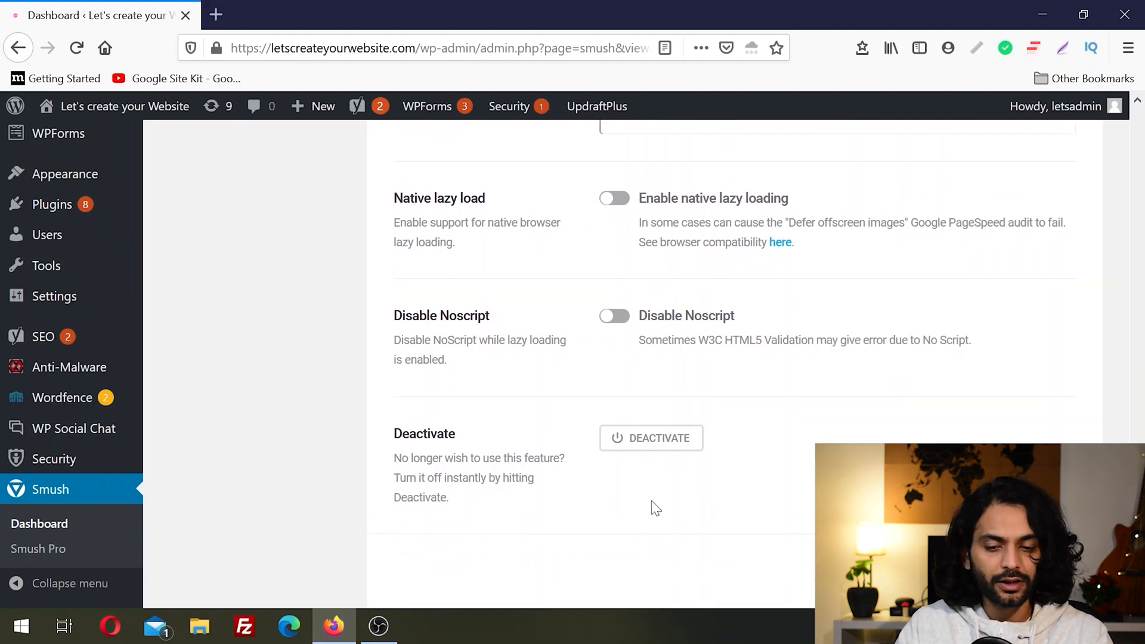
click(642, 444)
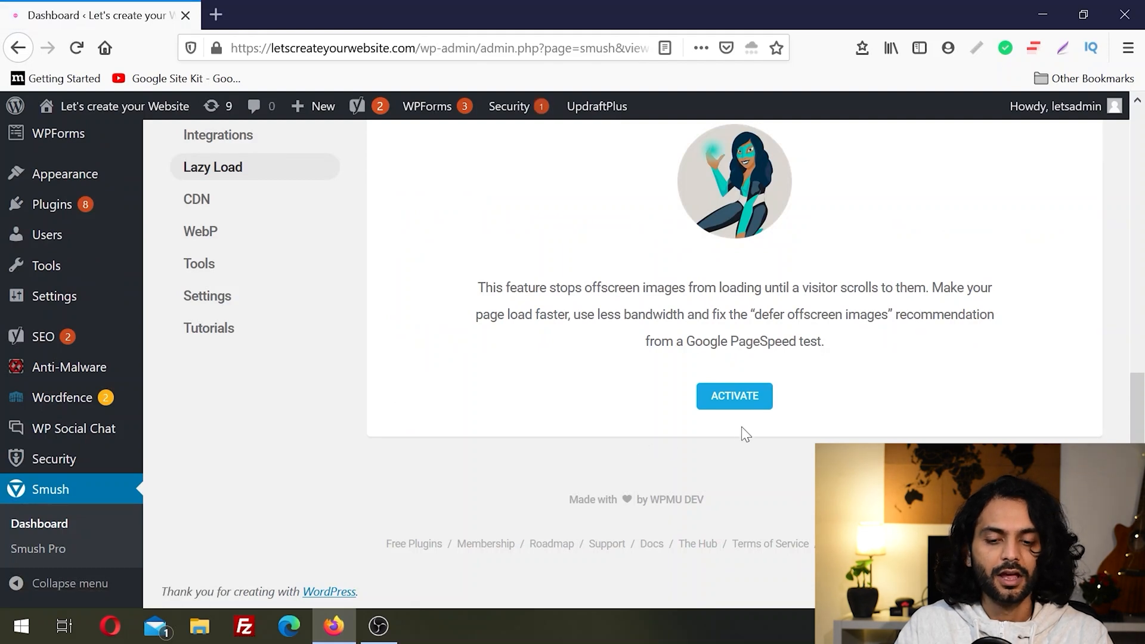
click(737, 405)
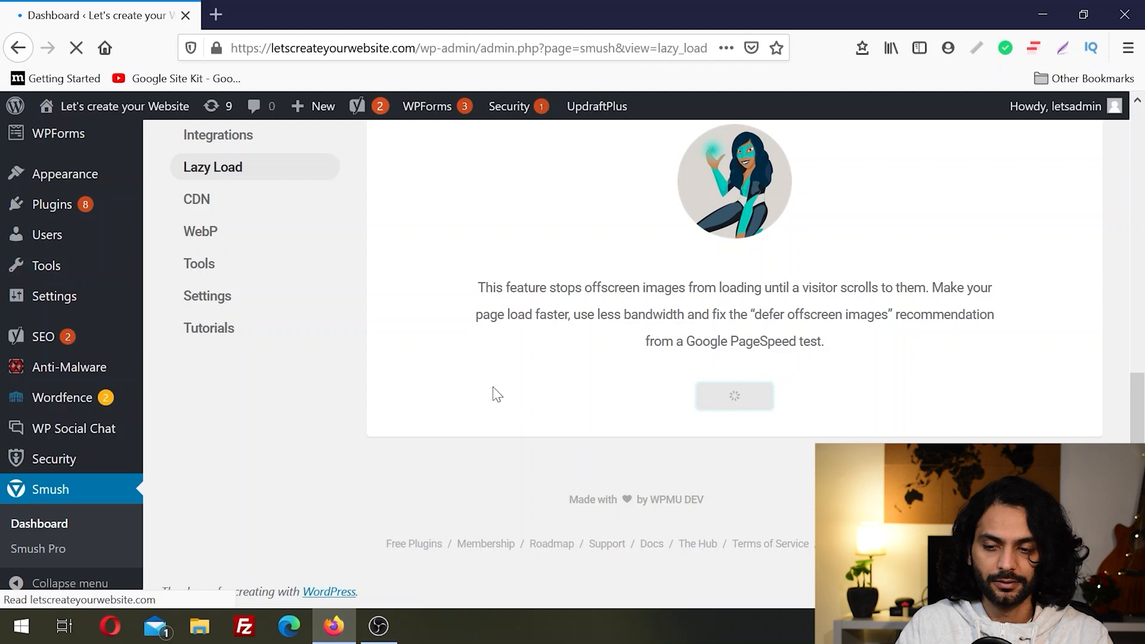
Step: Review Smush's CDN and WebP pro features and the image resize detection and bulk restore tools
click(235, 208)
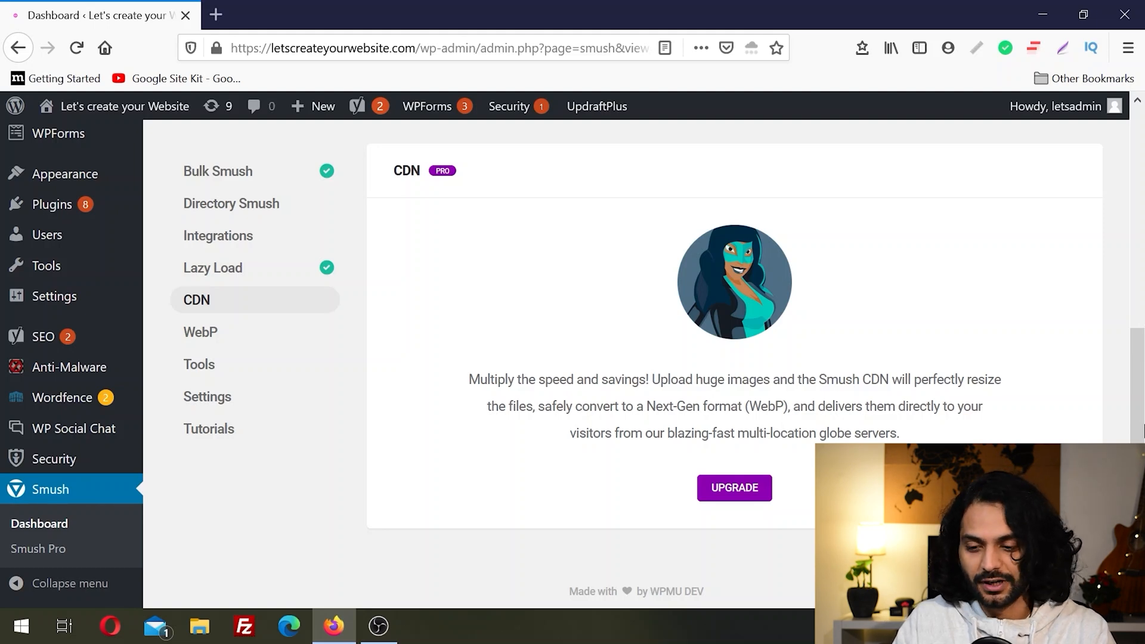
scroll(1142, 431, down, 1)
click(216, 329)
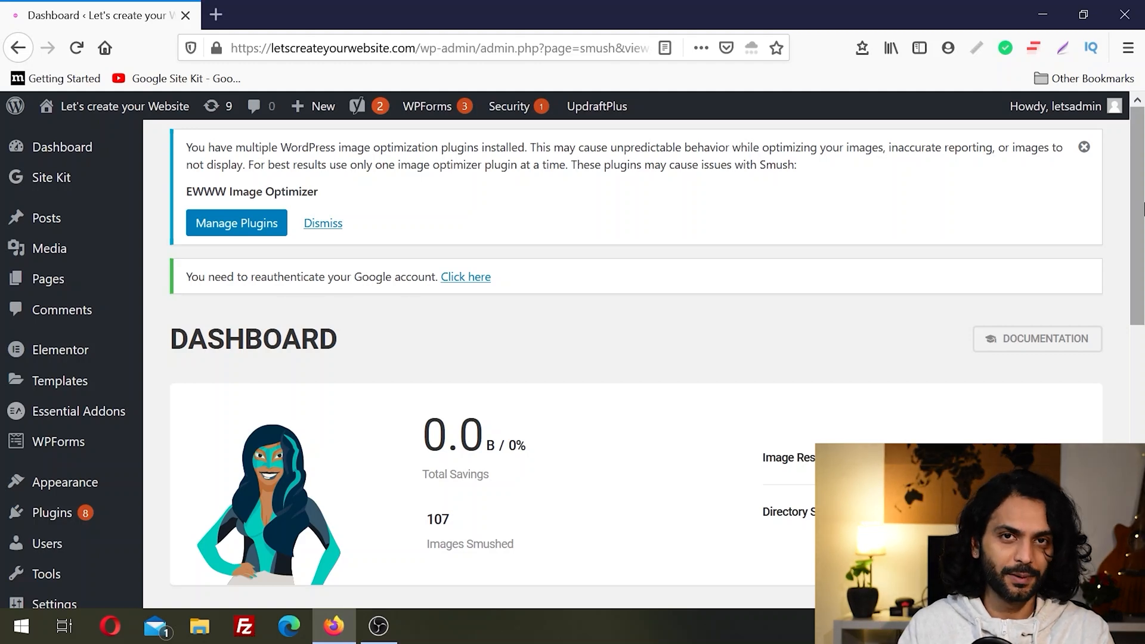
drag(1143, 209, 1142, 424)
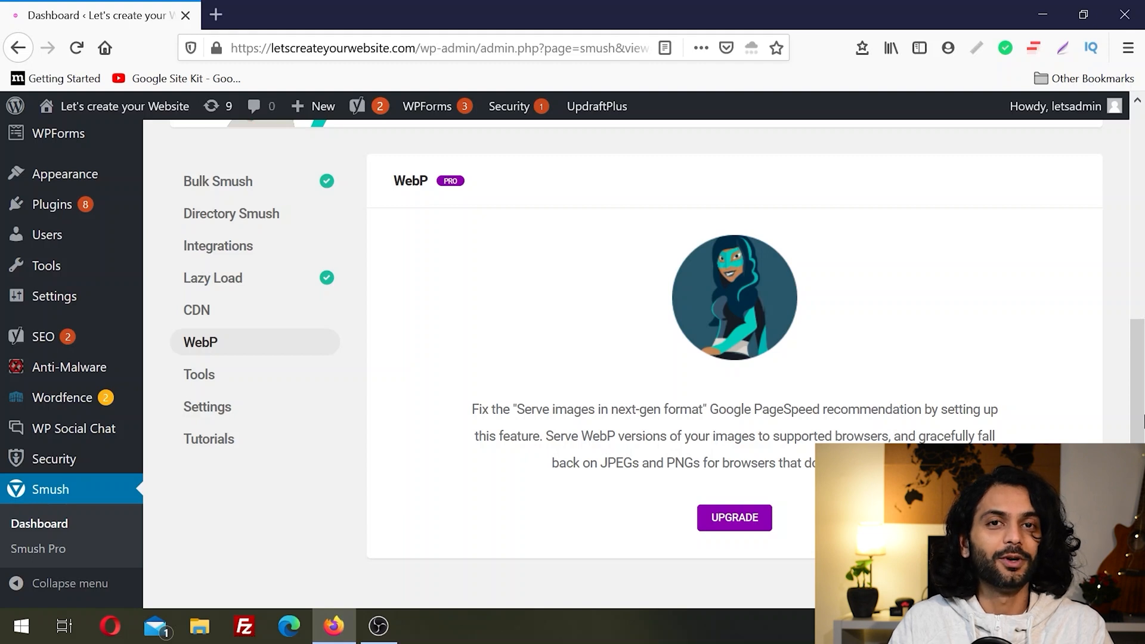
mouse_move(1138, 374)
mouse_down()
mouse_move(1141, 406)
mouse_move(1138, 382)
mouse_up()
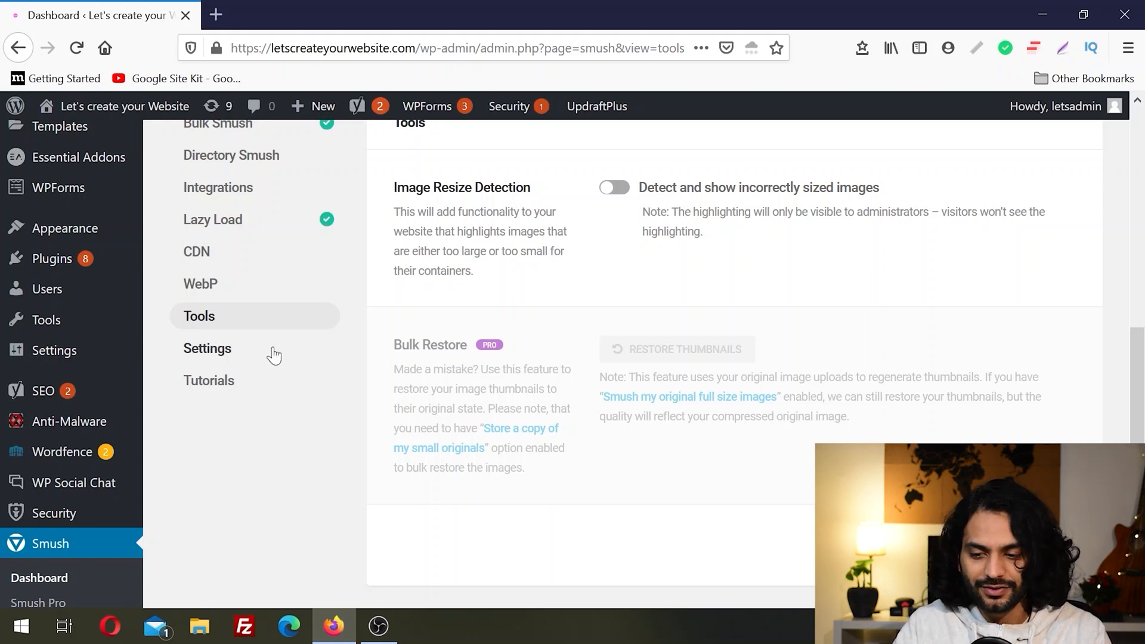
Step: Review the Smush plugin's general settings and set its uninstallation data handling to Delete
click(246, 355)
drag(1138, 152, 1138, 244)
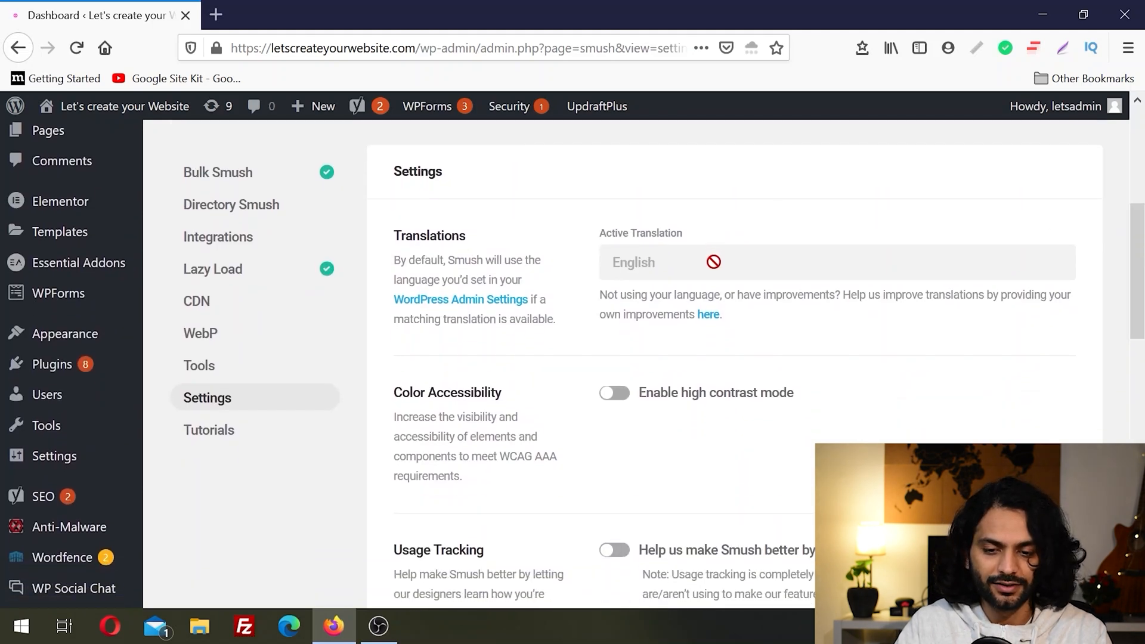
scroll(714, 262, down, 3)
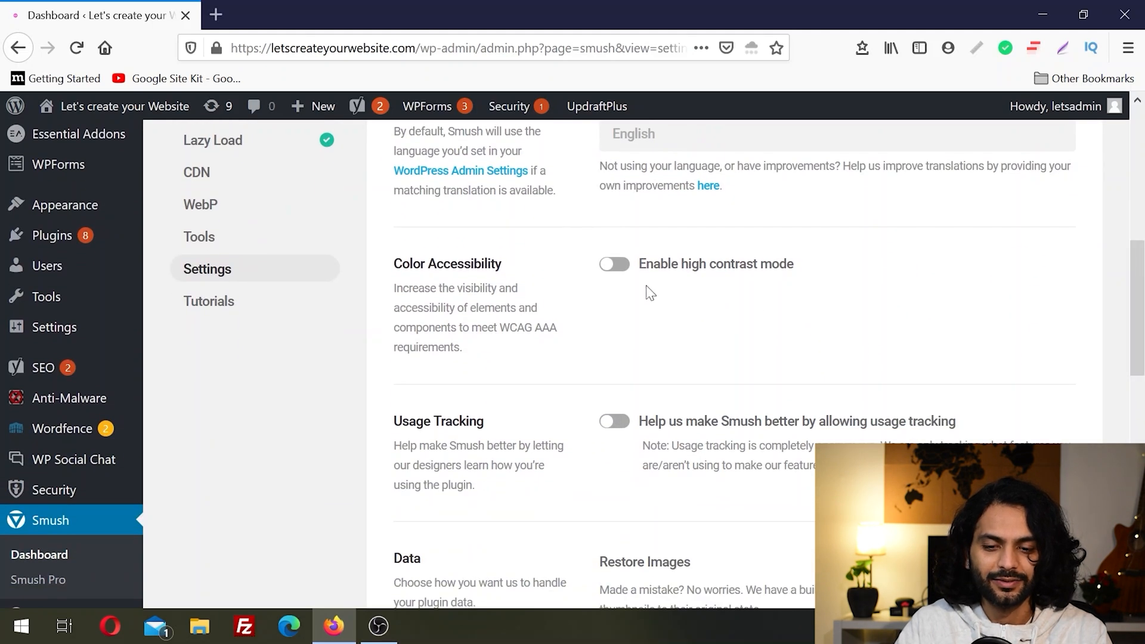
drag(1141, 299, 1142, 396)
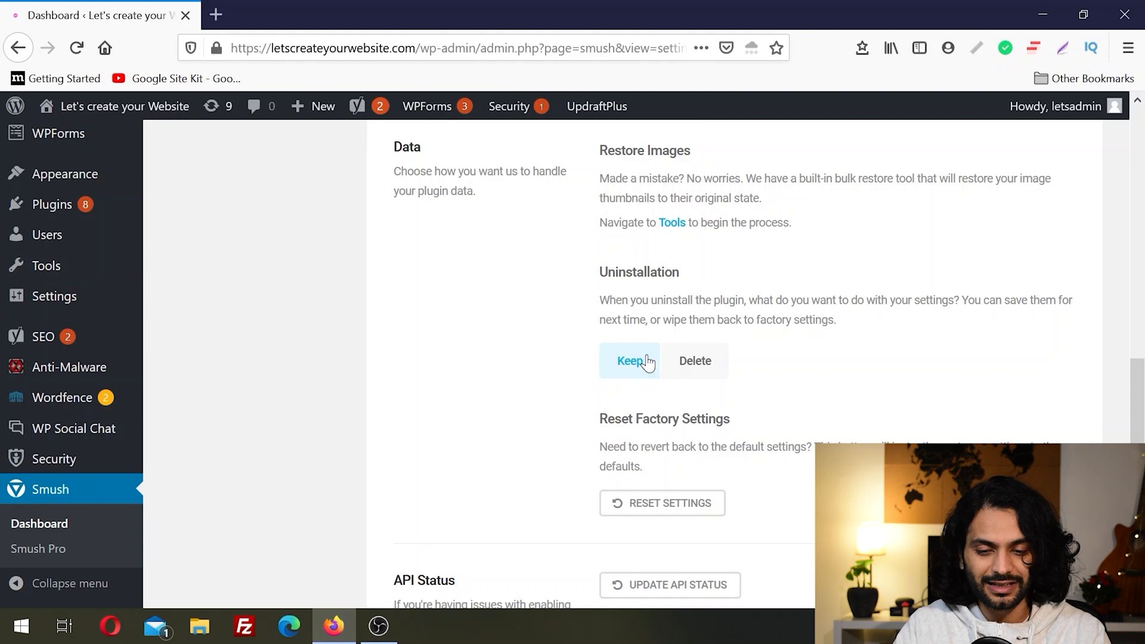
click(700, 369)
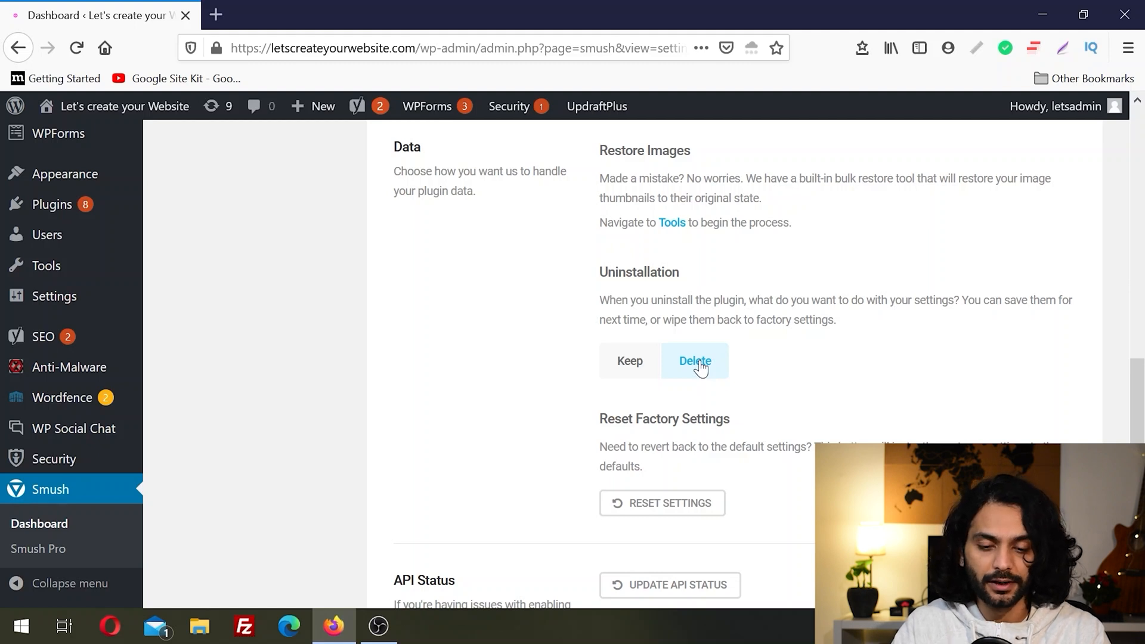
Step: Update the API status in the Smush settings and return to the dashboard summary
drag(1137, 471, 1137, 552)
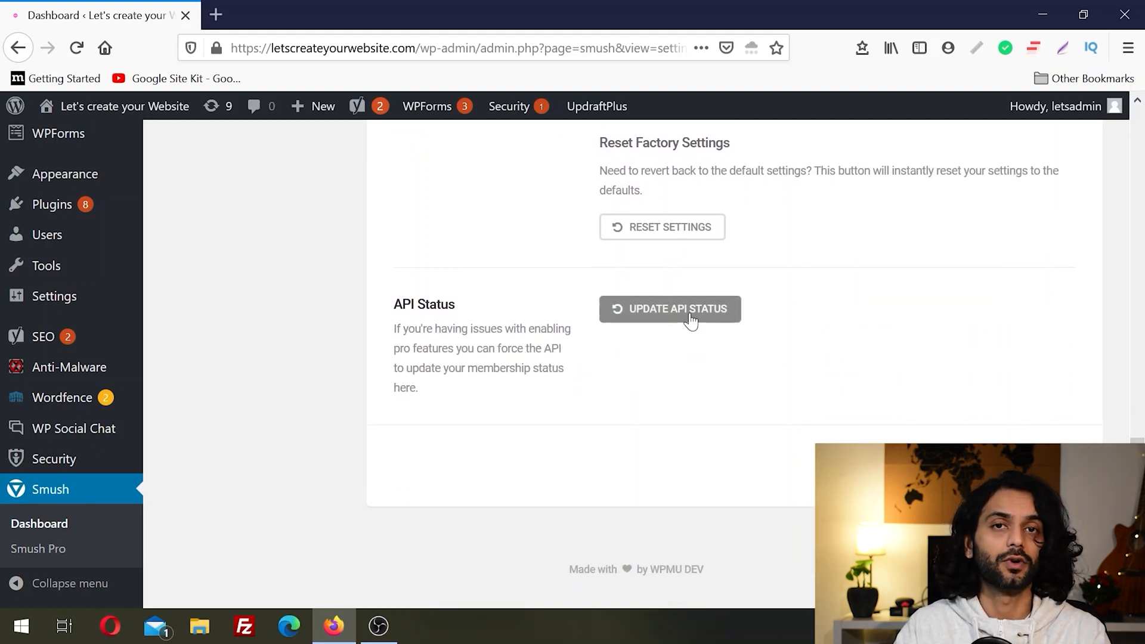
click(690, 321)
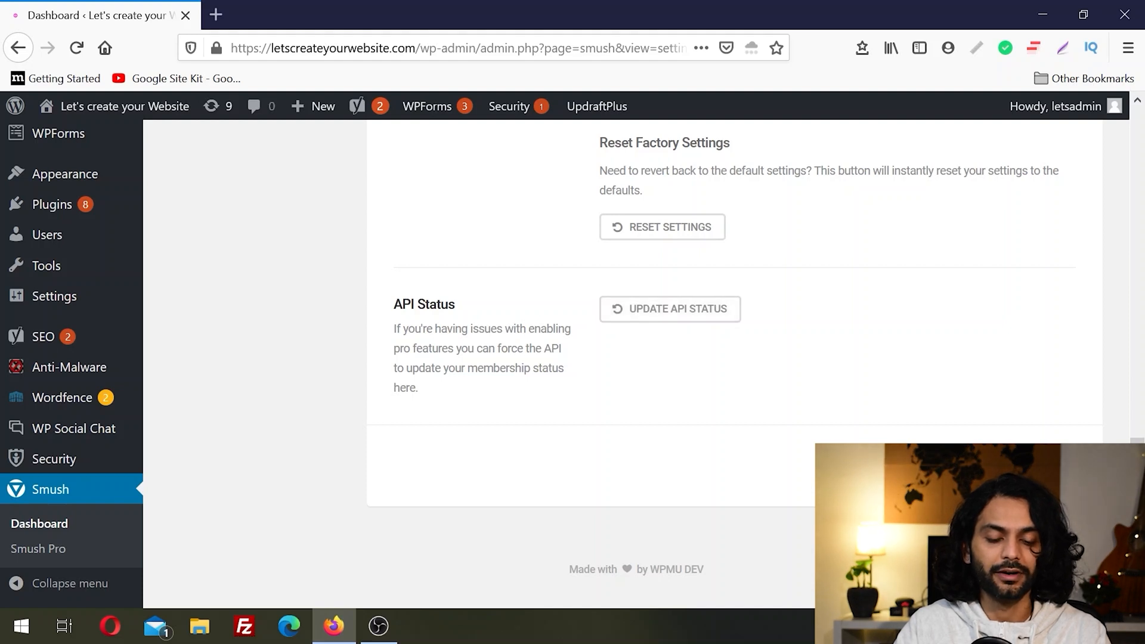
drag(1139, 525, 1144, 192)
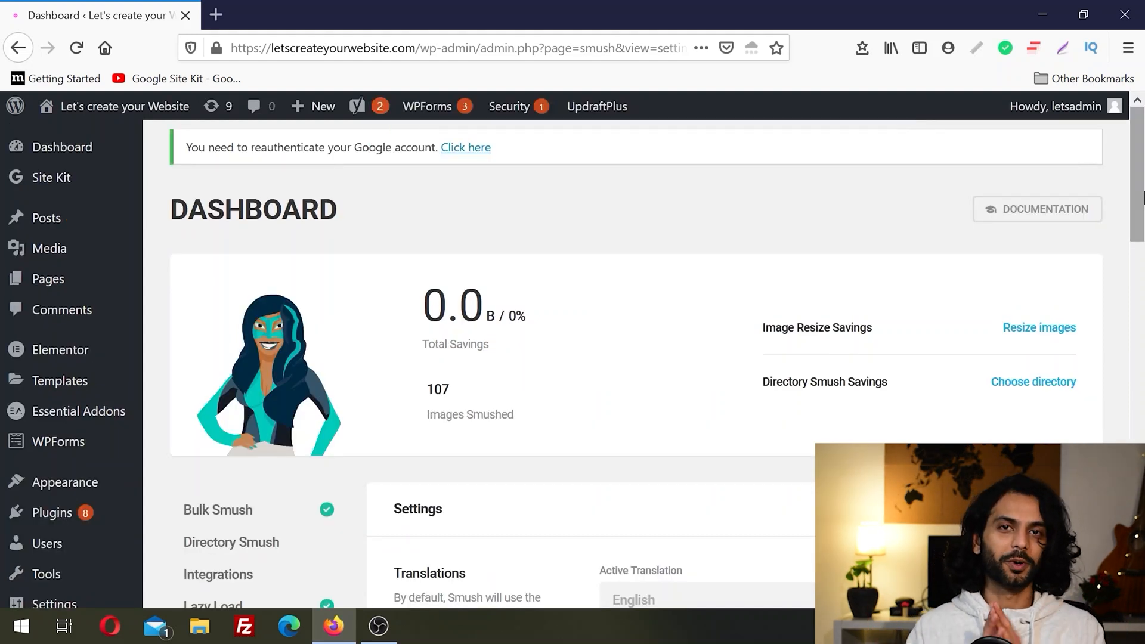